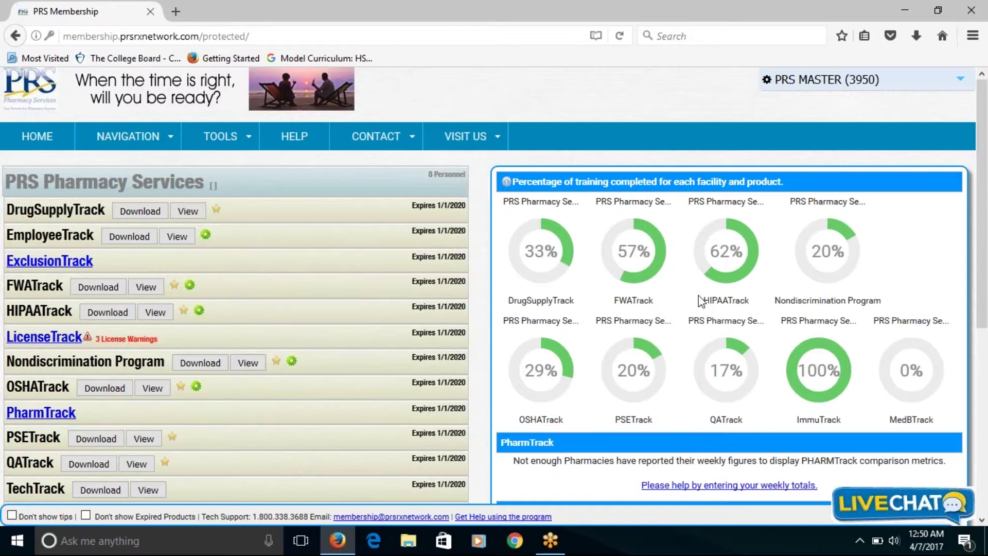
Step: Open the saved customization responses for HIPAATrack, review the officer and effective date entries, and return to the product list
left_click_drag(703, 300, 745, 299)
left_click(200, 312)
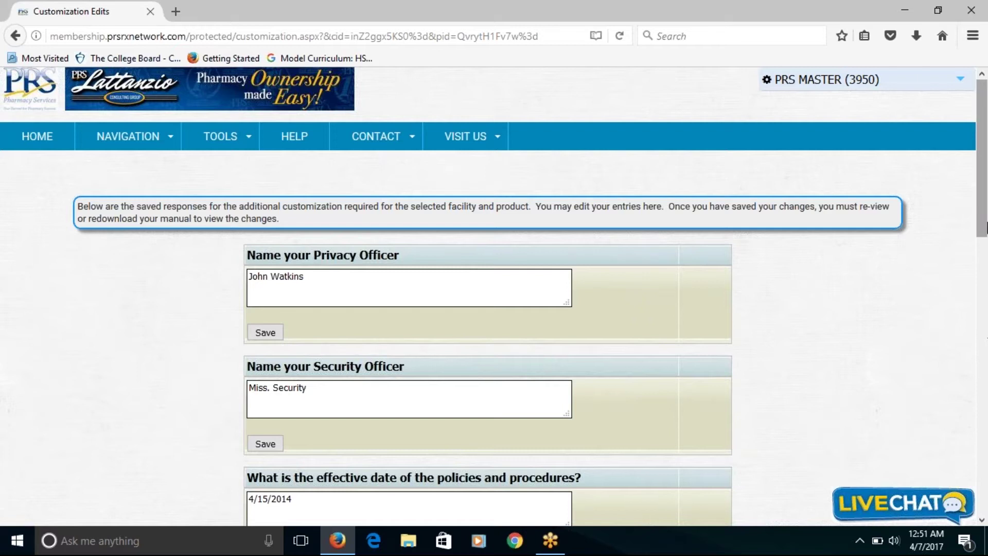
left_click_drag(984, 222, 920, 218)
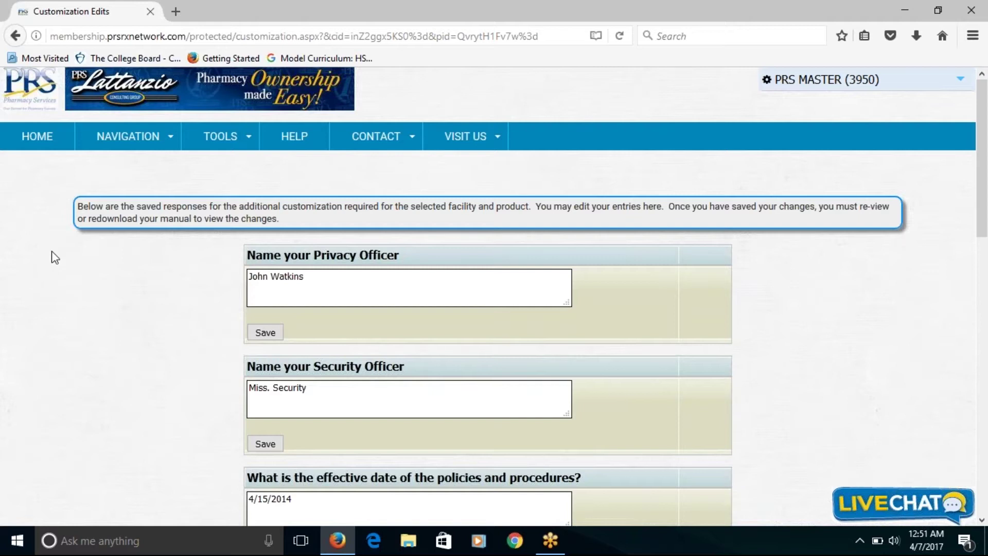
left_click(14, 37)
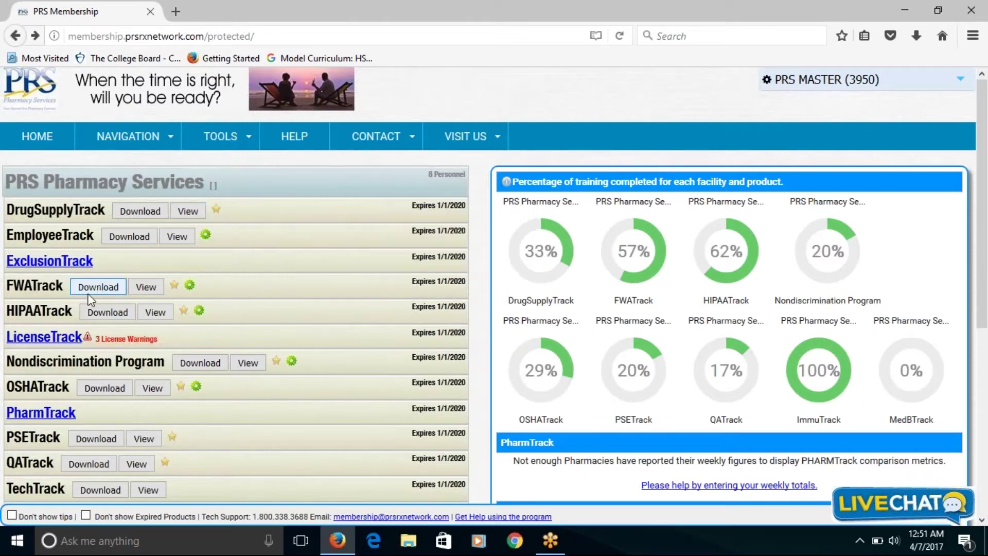
Step: View the HIPAATrack manual and look through its table of contents from Compliance and Education to Privacy Administration
left_click(159, 316)
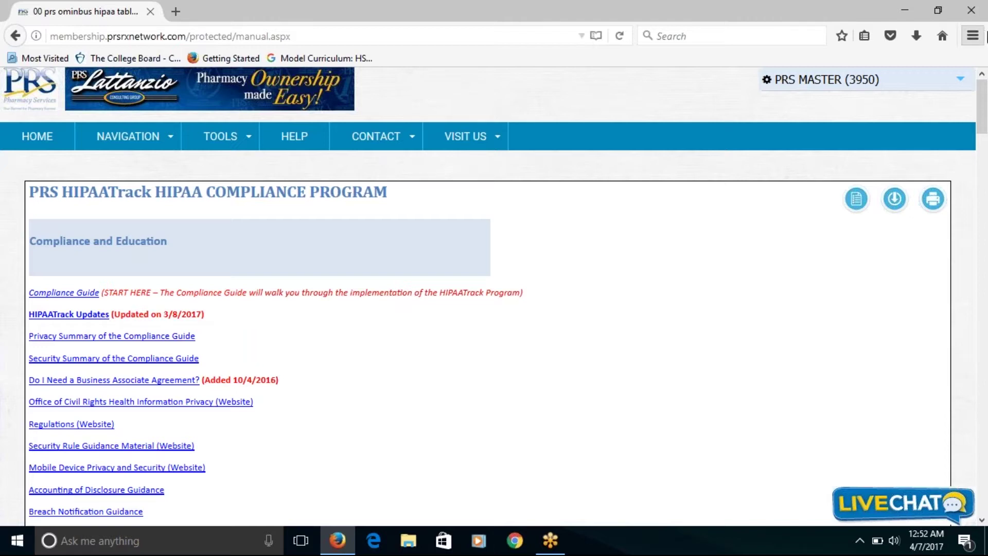
left_click_drag(983, 95, 984, 115)
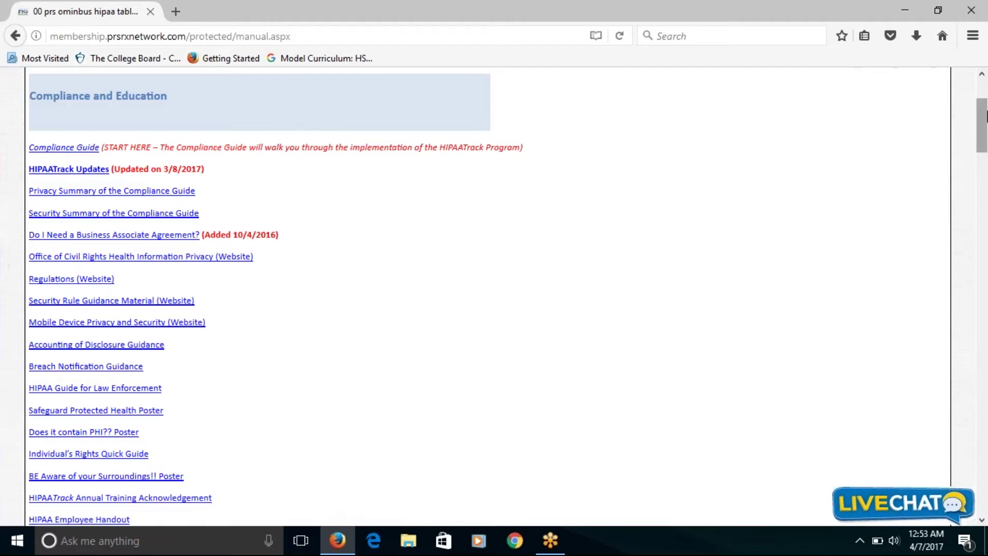
left_click(983, 121)
left_click_drag(984, 122, 984, 191)
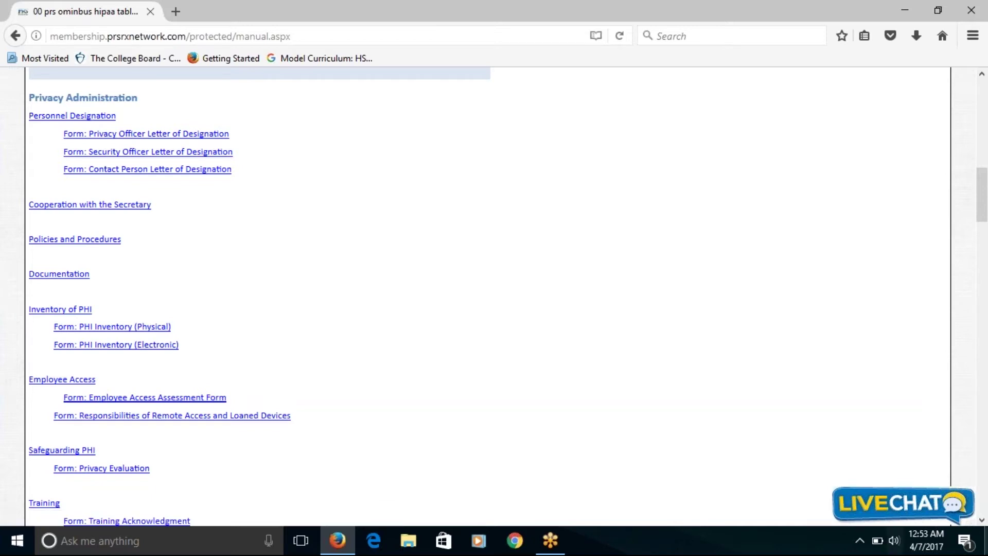
Step: Open the Complaints policy under Privacy Administration, read it through to its effective date, and return to the table of contents
left_click(981, 520)
scroll(981, 521, "down", 4)
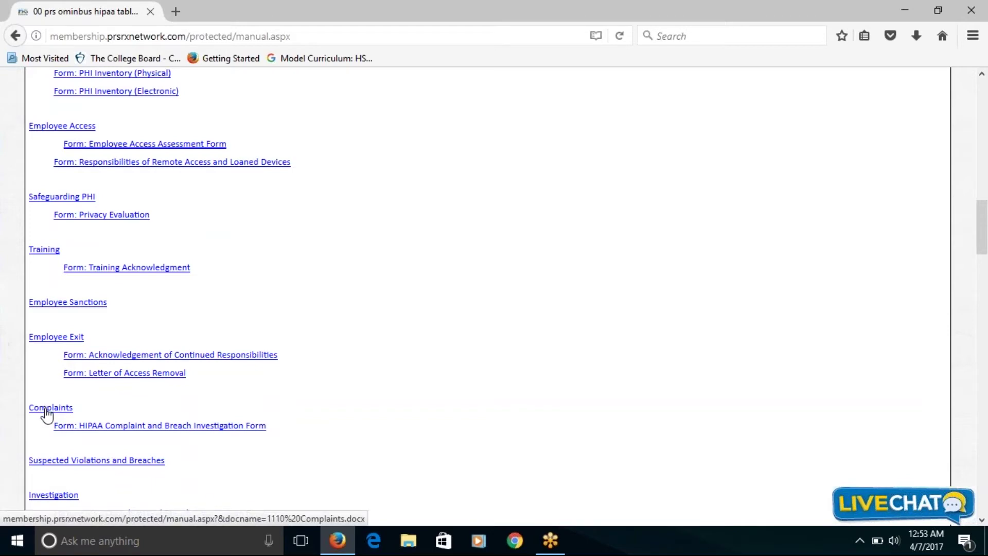
left_click(45, 409)
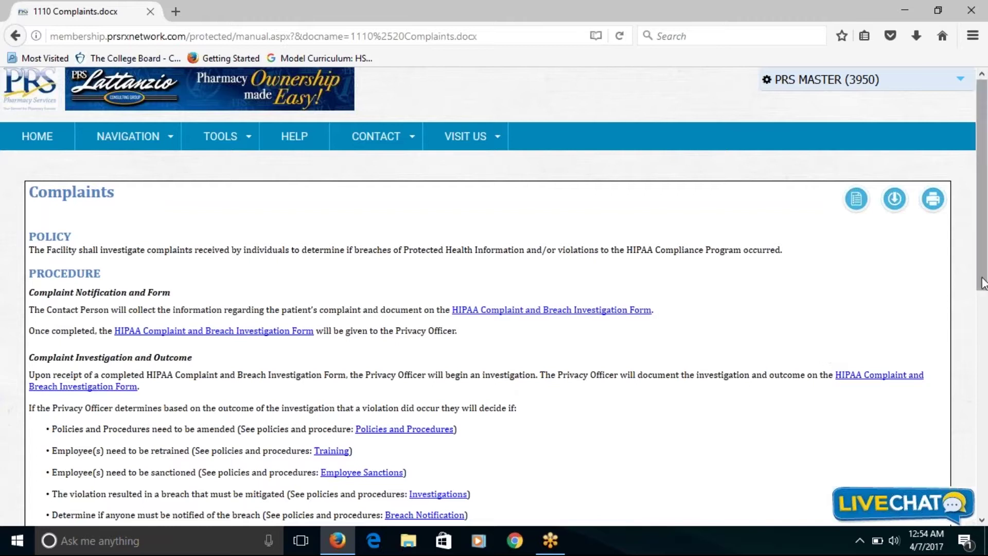
left_click_drag(983, 283, 985, 365)
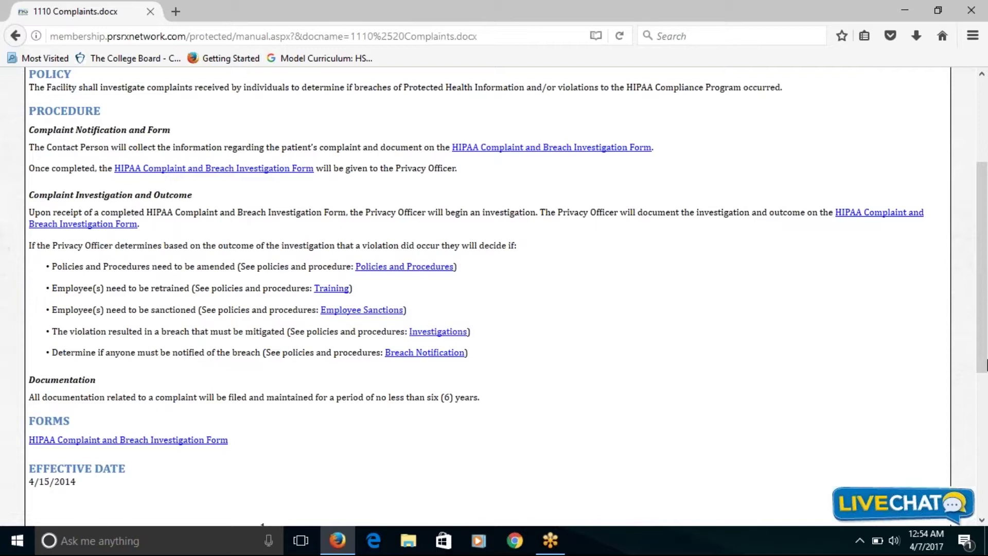
left_click(17, 39)
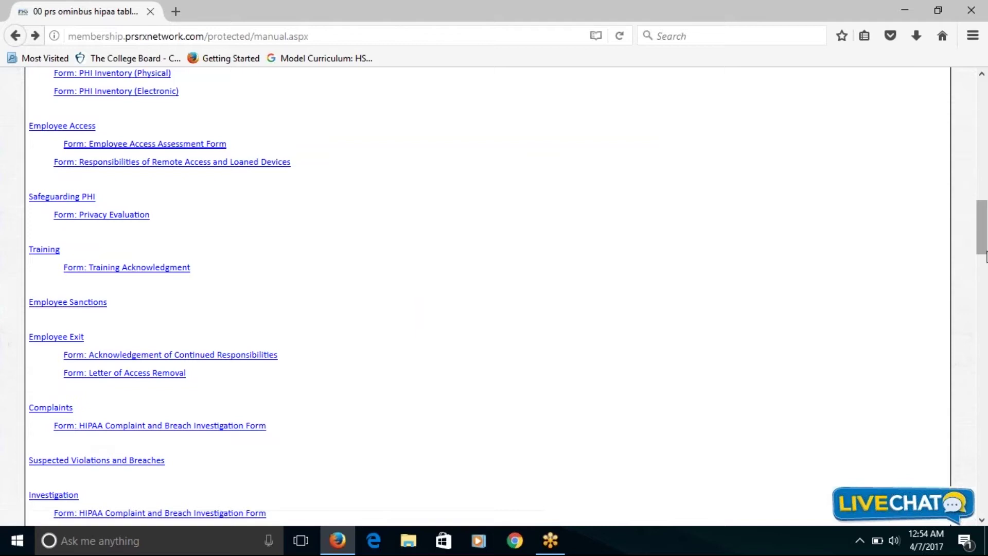
Step: Open the Notice of Privacy Practices form under Privacy Individual Rights, highlight the facility's contact details at its end, and return to the contents
left_click_drag(985, 255, 985, 317)
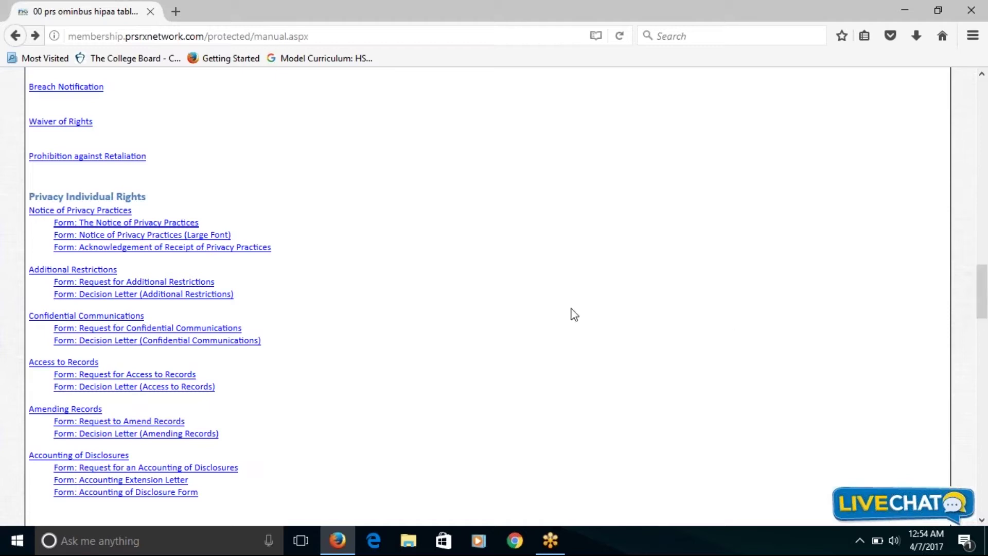
left_click(112, 223)
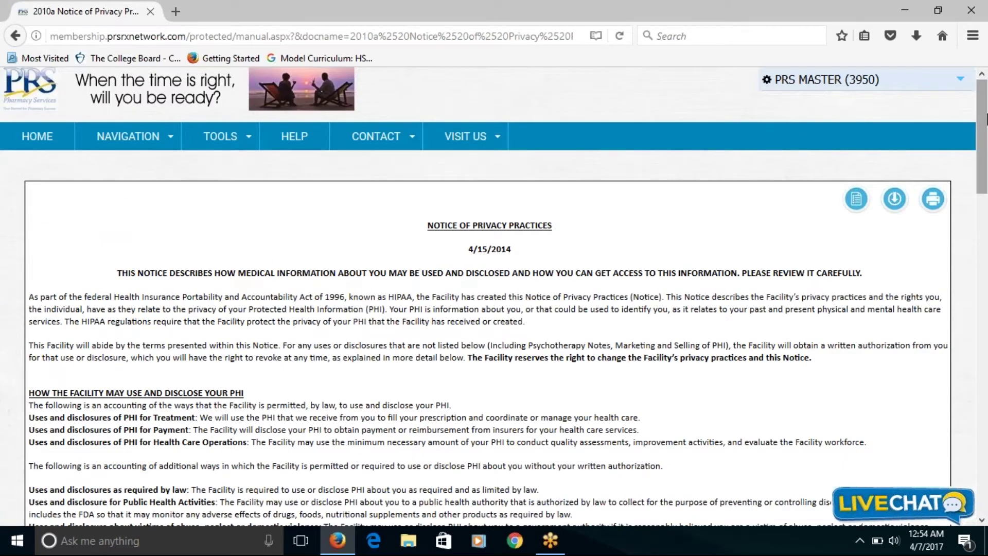
left_click_drag(985, 121, 986, 392)
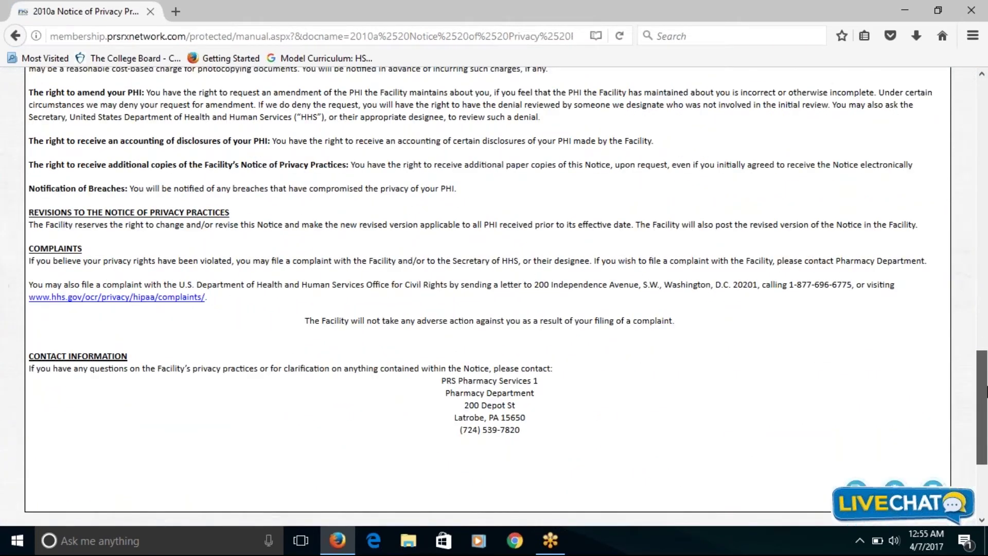
left_click_drag(986, 392, 986, 390)
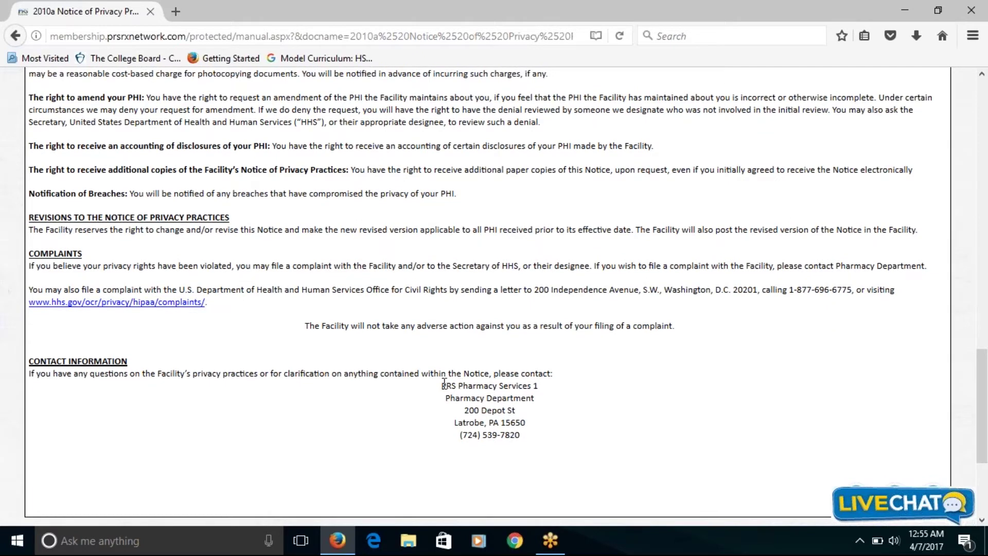
left_click_drag(442, 385, 533, 439)
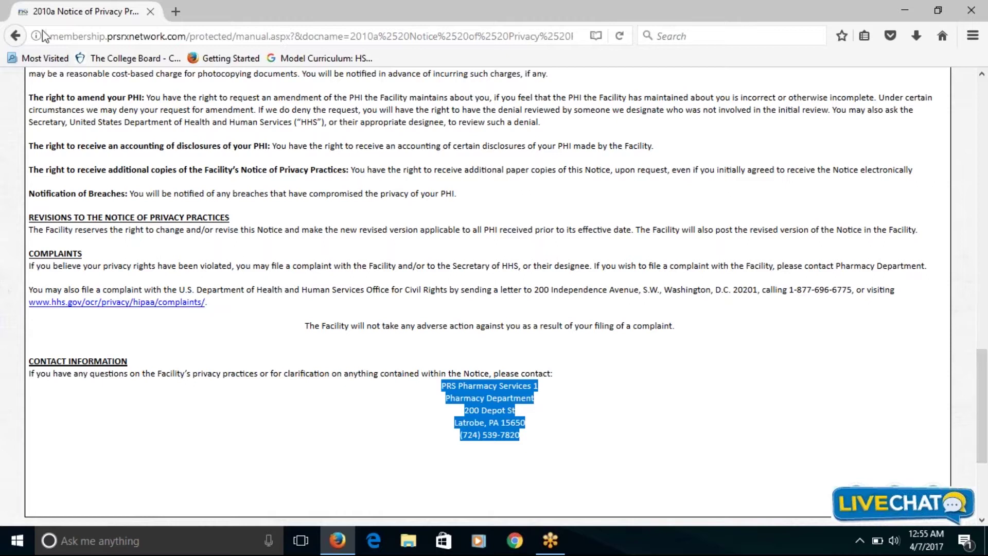
left_click(15, 37)
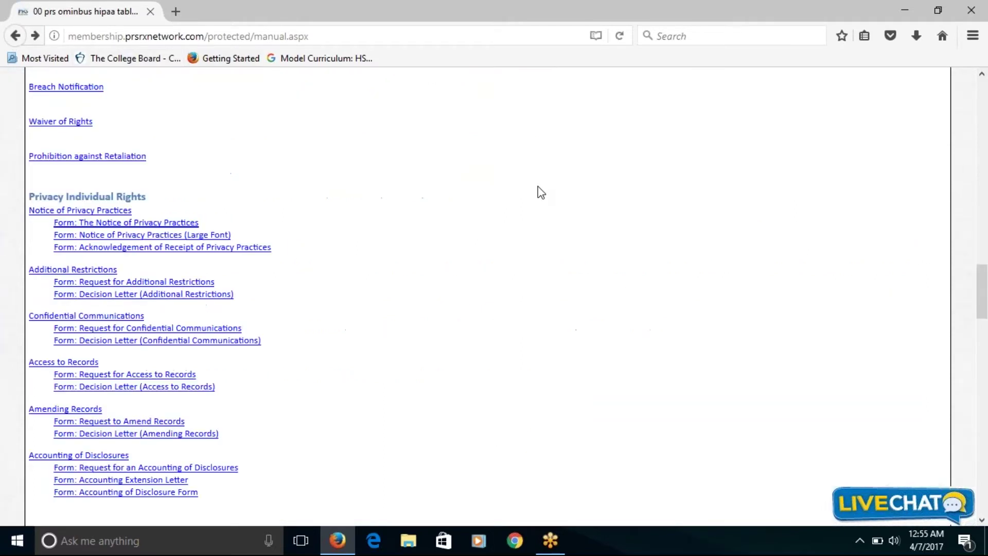
Step: Open the Compliance Guide and read from the HIPAA Rules to the Policy and Procedure Customization and Implementation section
left_click_drag(986, 282, 981, 89)
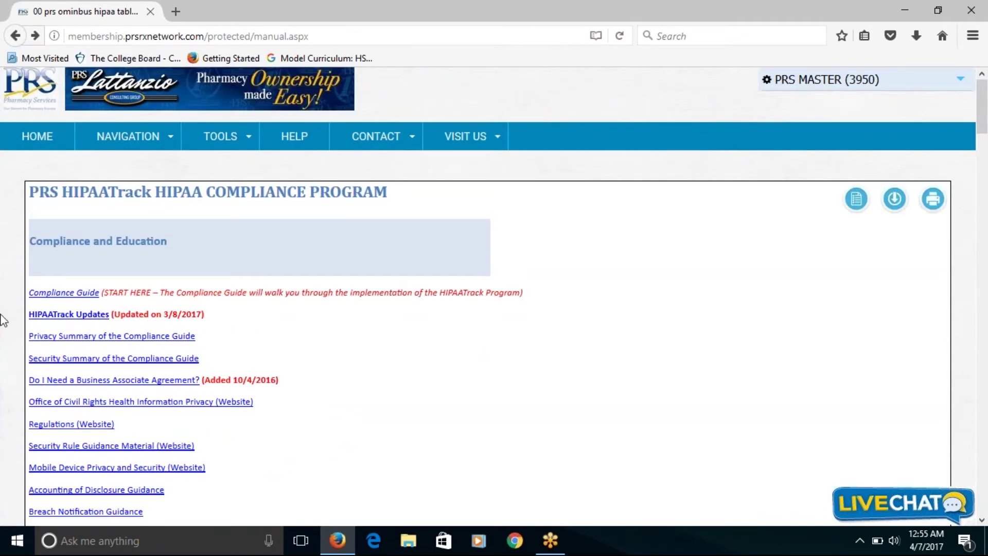
left_click(53, 296)
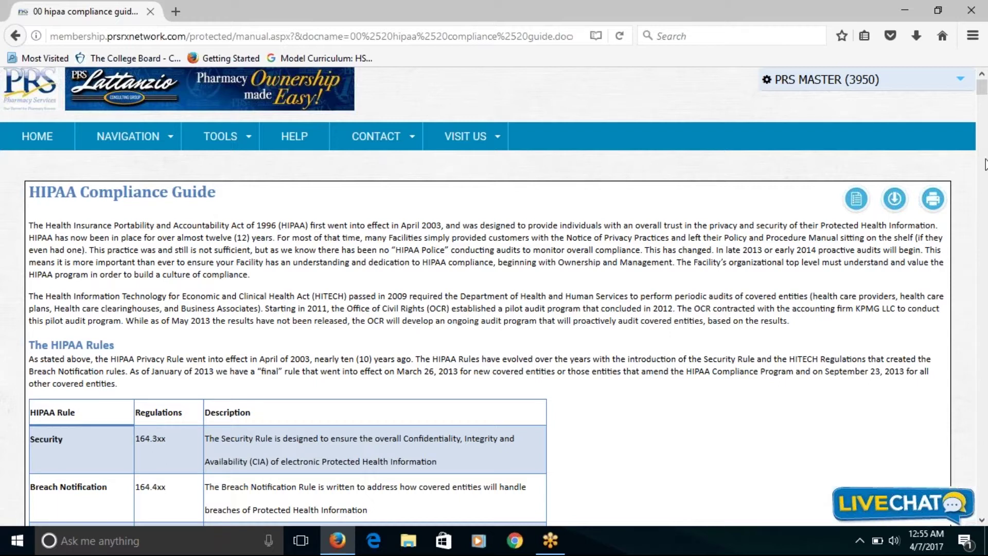
left_click(982, 520)
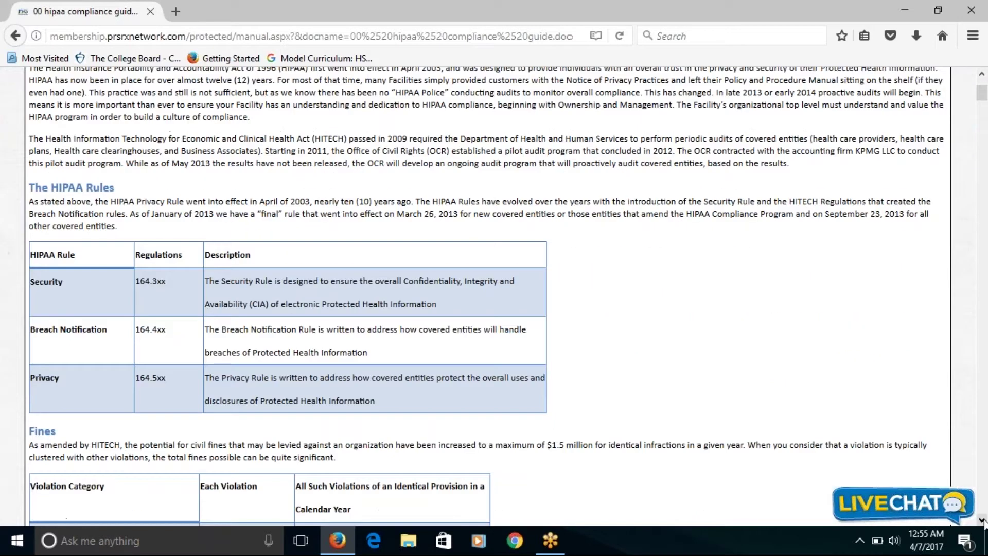
scroll(982, 520, "down", 6)
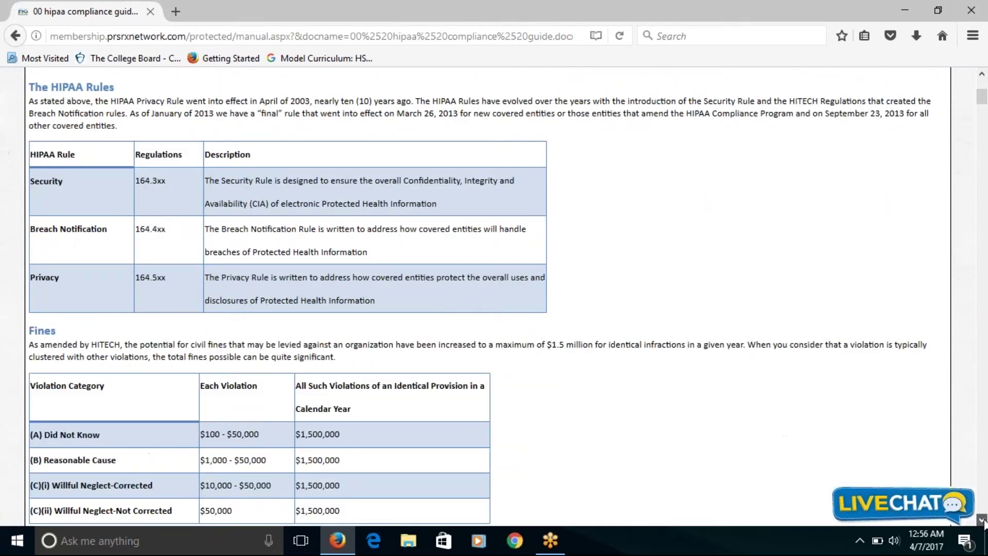
scroll(983, 520, "down", 2)
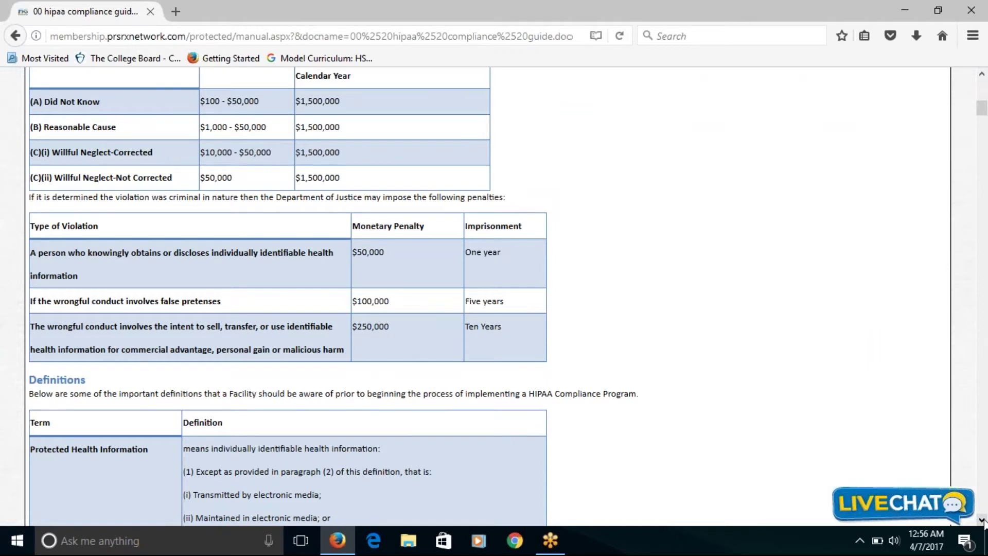
scroll(982, 521, "down", 11)
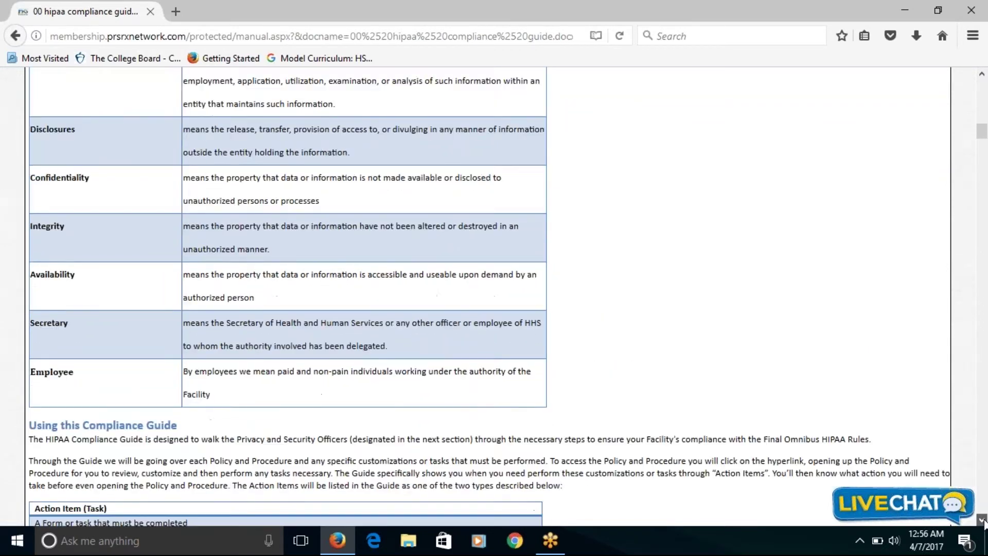
scroll(982, 521, "down", 3)
left_click(983, 521)
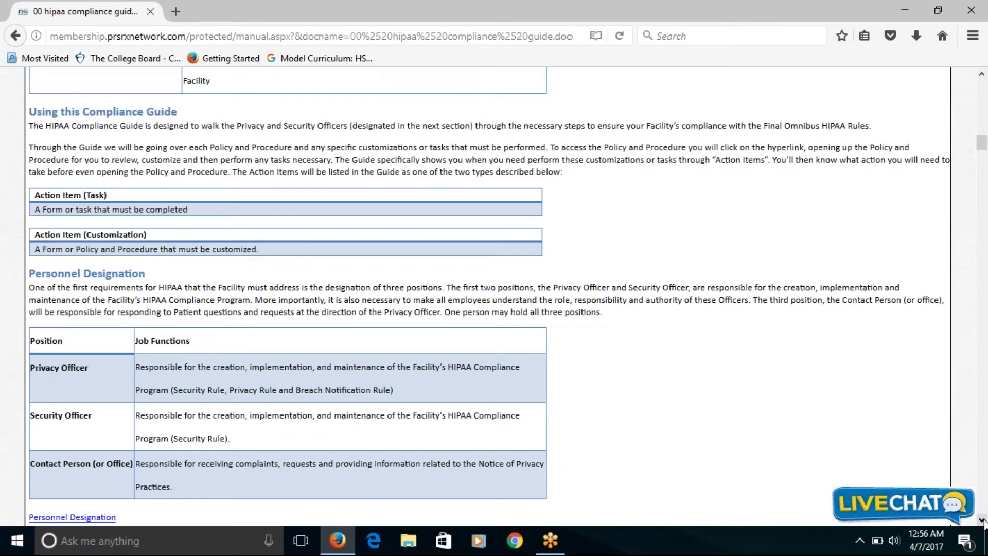
scroll(983, 520, "down", 8)
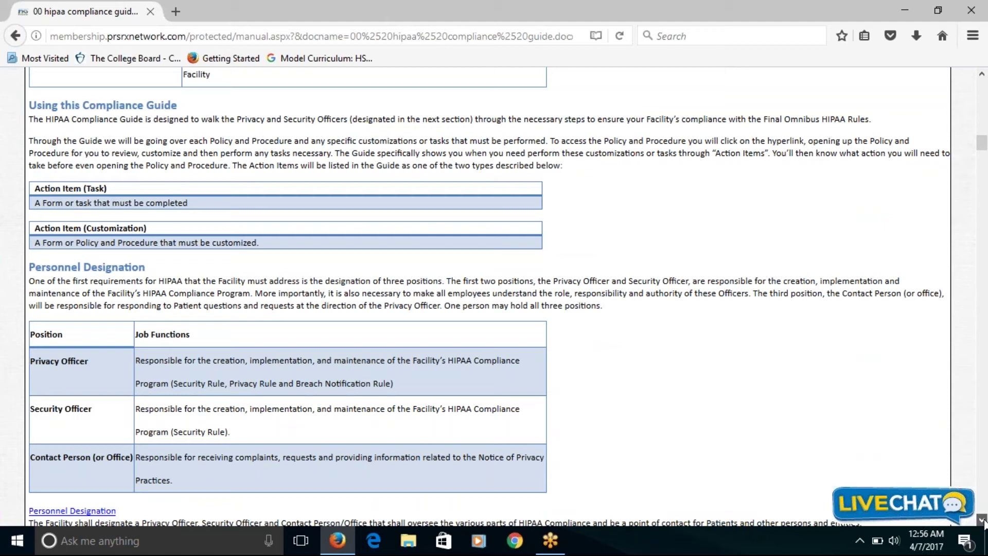
scroll(983, 520, "down", 3)
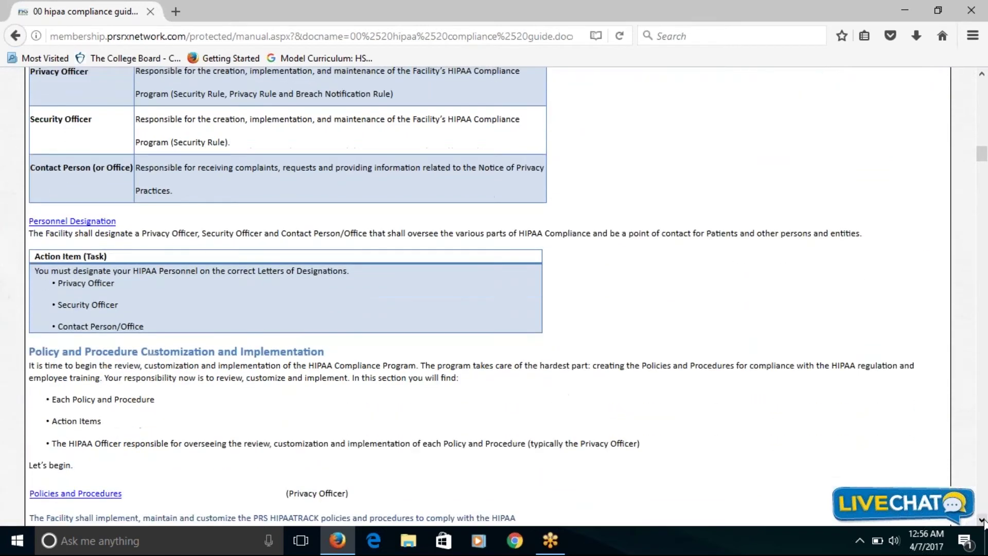
scroll(983, 520, "down", 1)
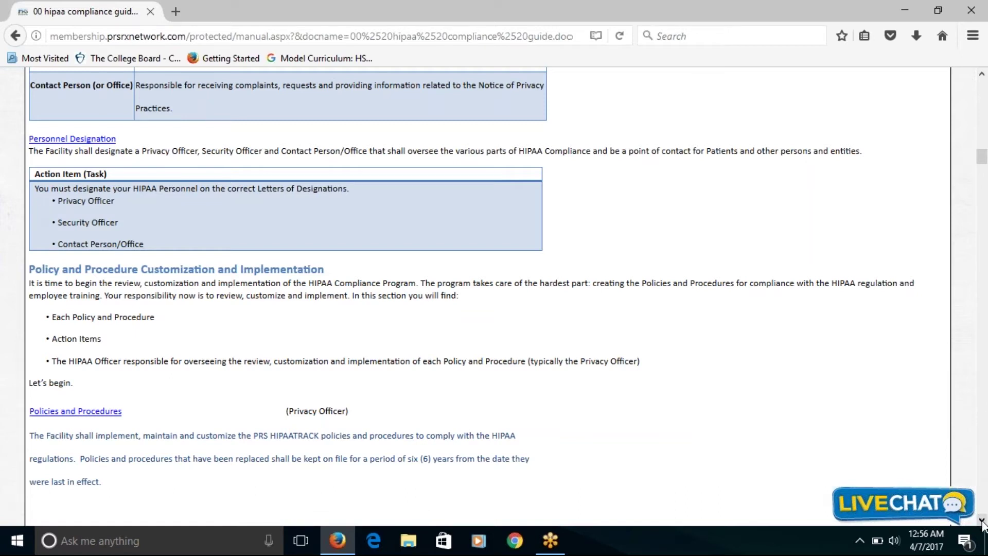
Step: View the Documentation and Waiver of Rights policies linked in the Compliance Guide, returning to the guide after each
scroll(982, 523, "down", 6)
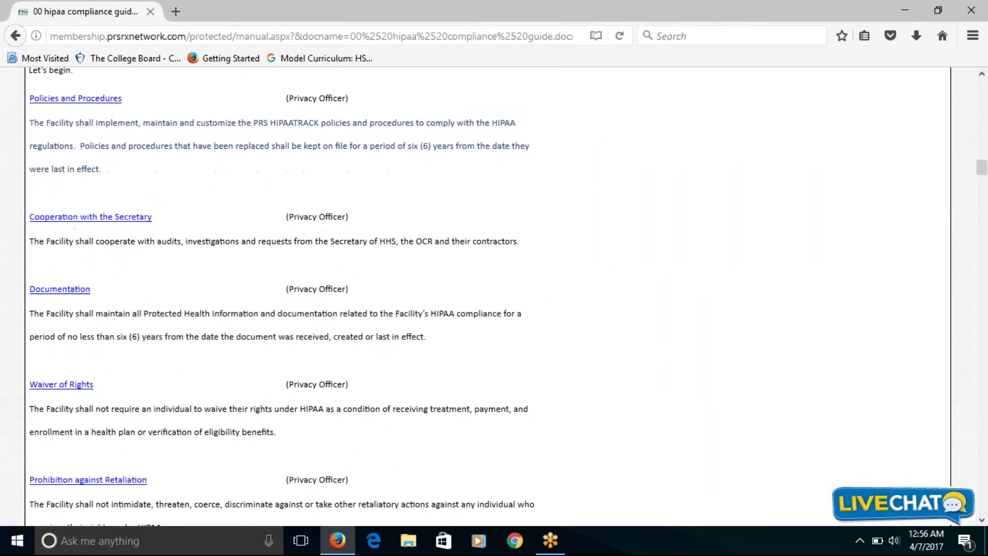
left_click(67, 292)
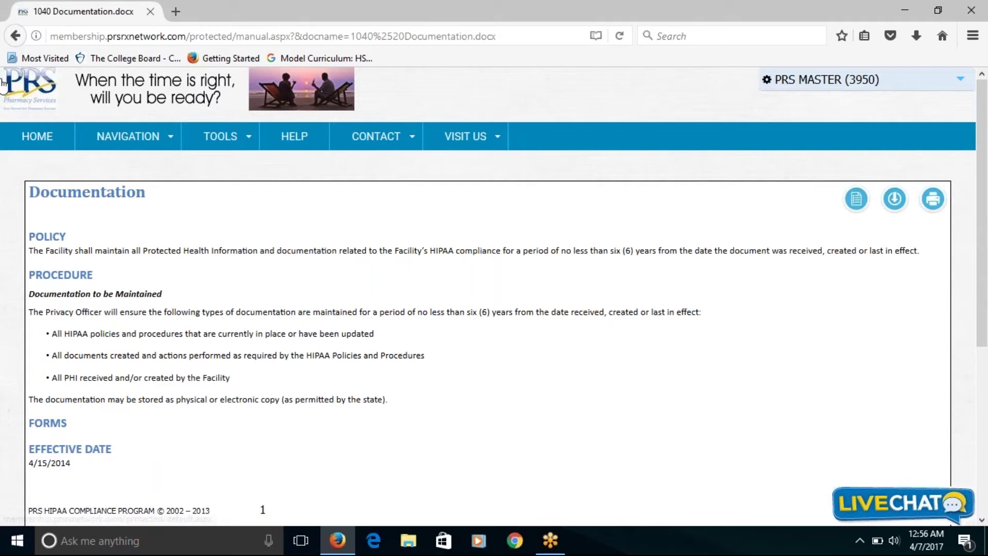
left_click(13, 36)
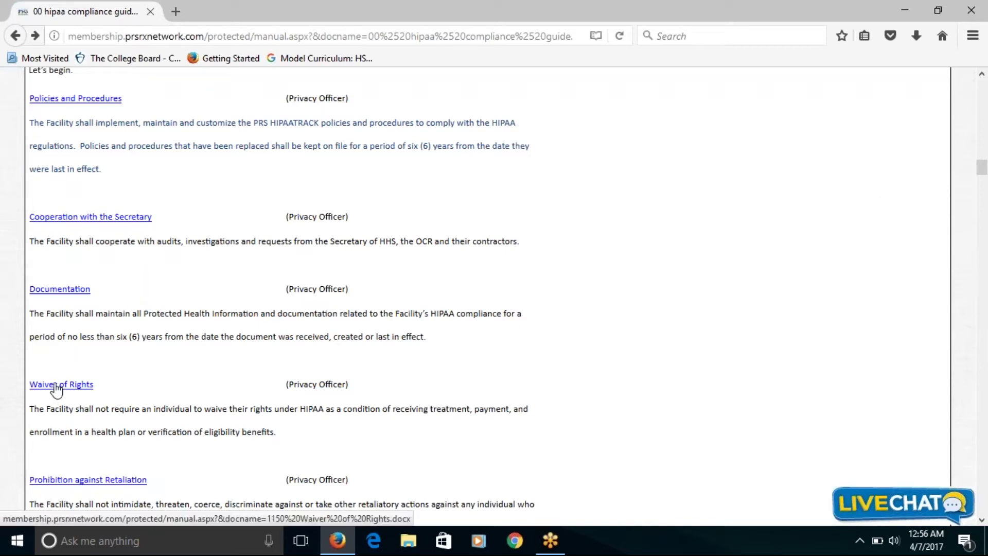
left_click(56, 387)
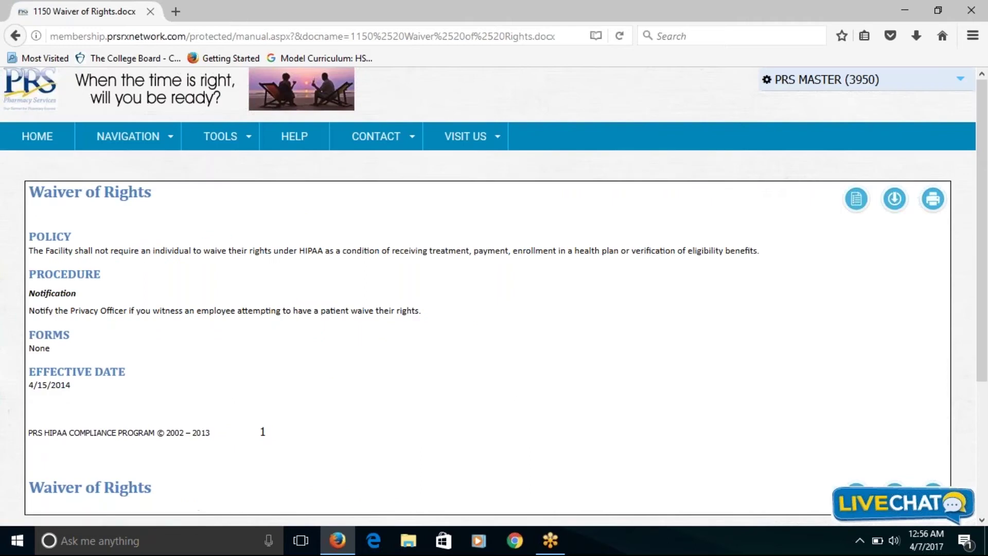
left_click(15, 36)
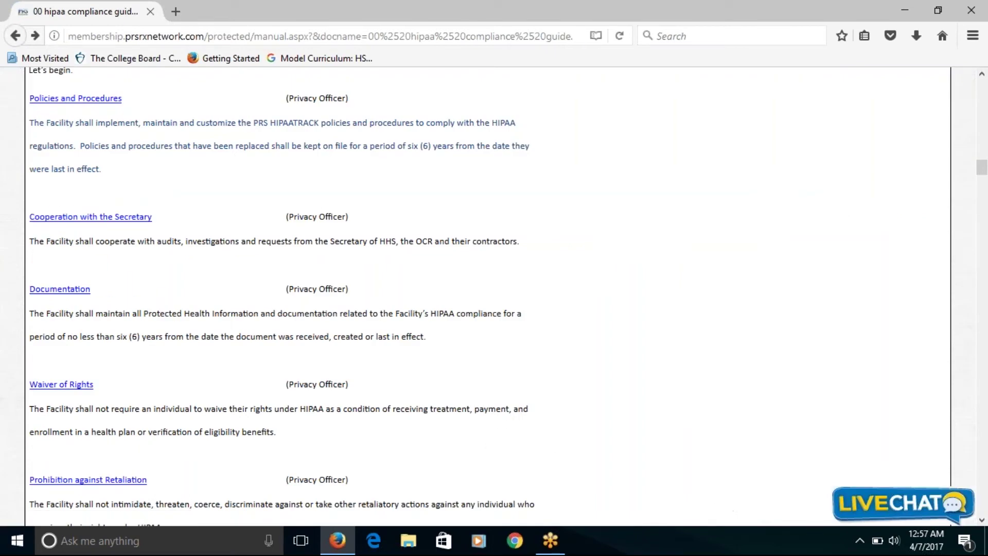
Step: Find the Inventory of PHI entry with its action item in the Compliance Guide and open its policy
left_click(982, 521)
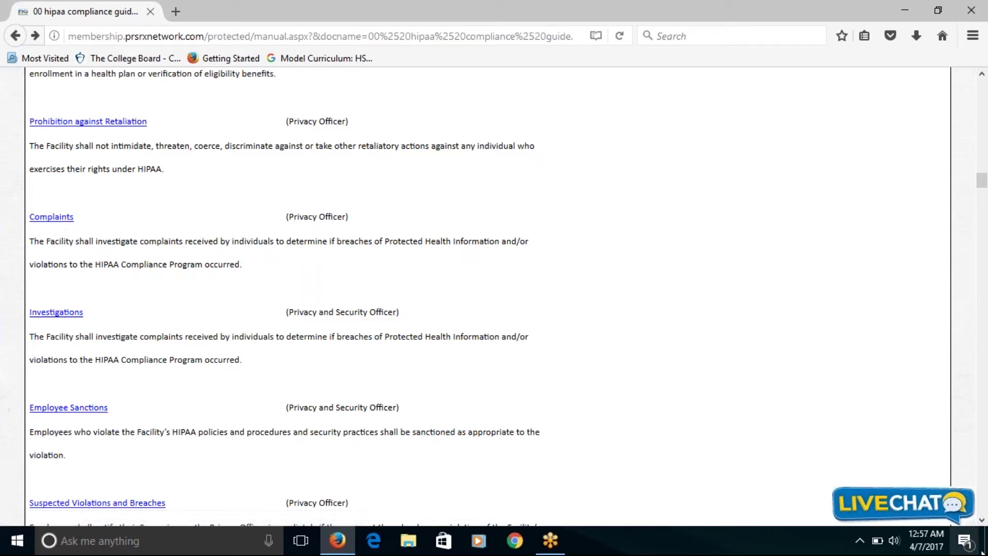
left_click(983, 521)
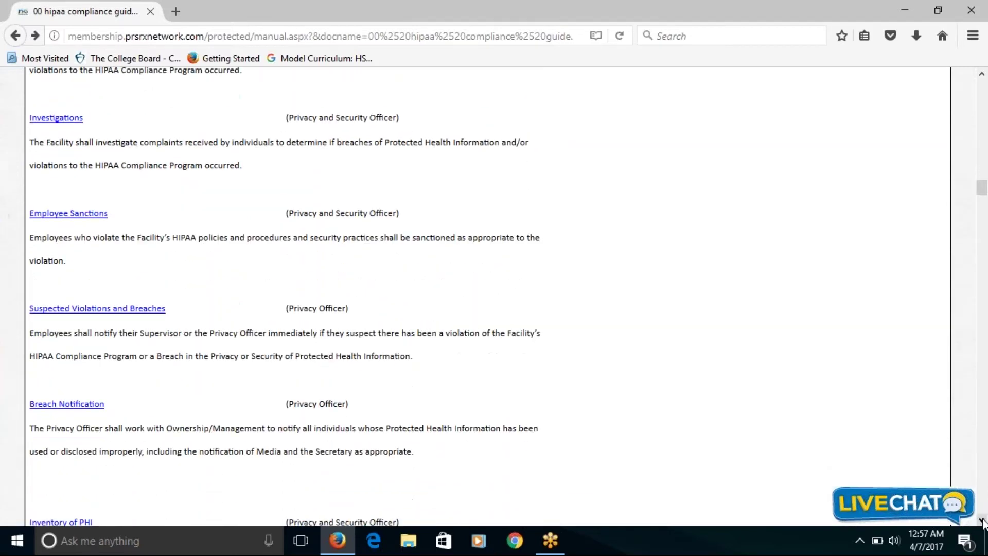
left_click(982, 521)
left_click(982, 520)
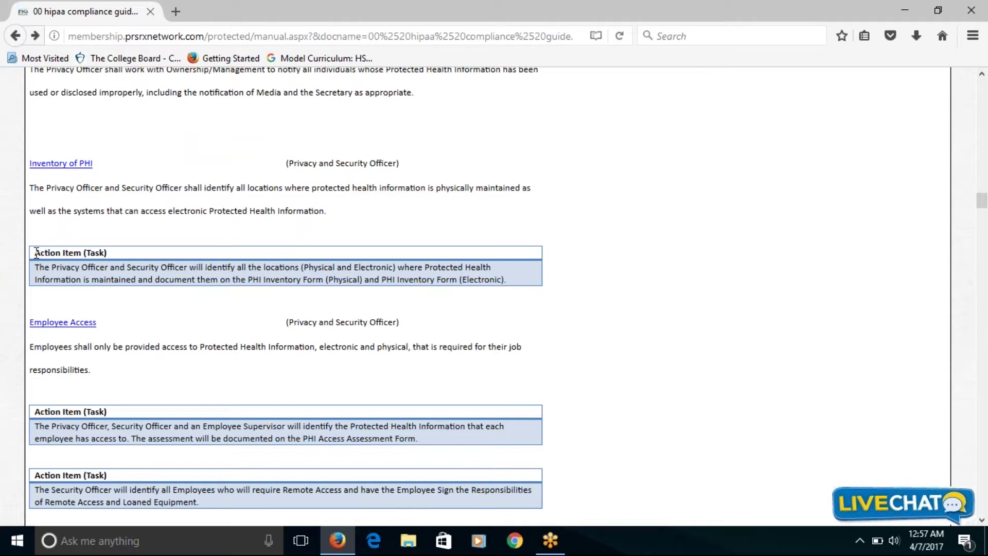
left_click(54, 167)
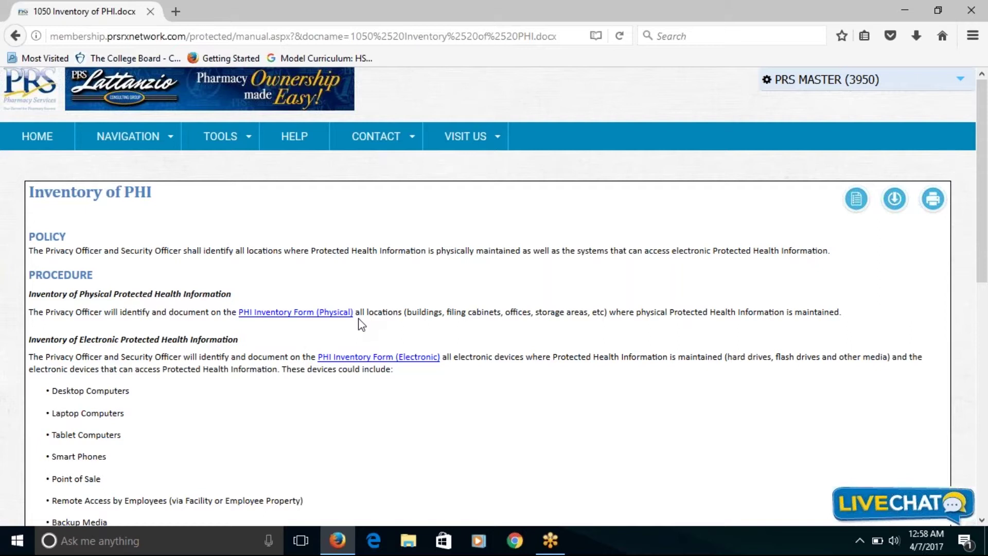
Step: View the PHI Inventory Form (Electronic) linked in the Inventory of PHI policy, and go back to the beginning of the Compliance Guide
left_click(352, 358)
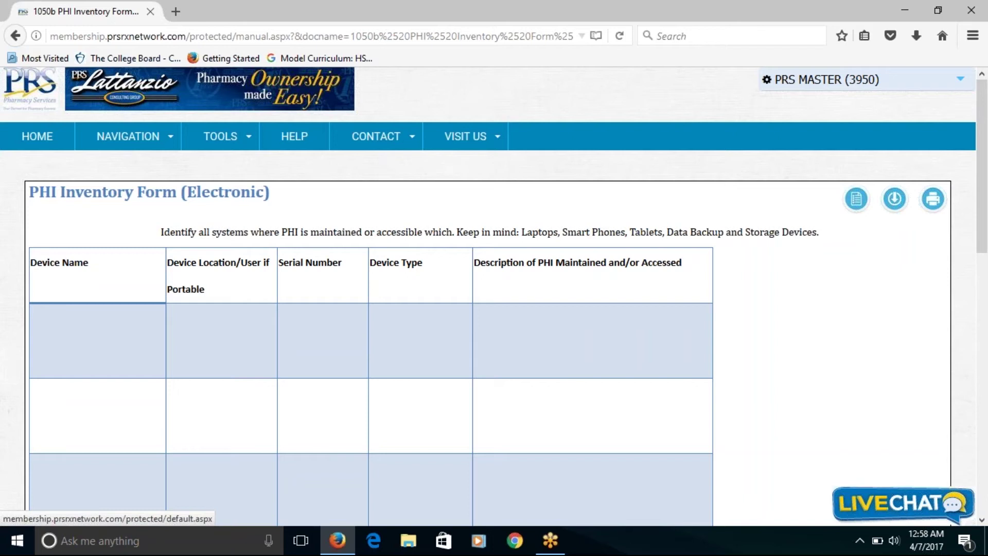
left_click(17, 37)
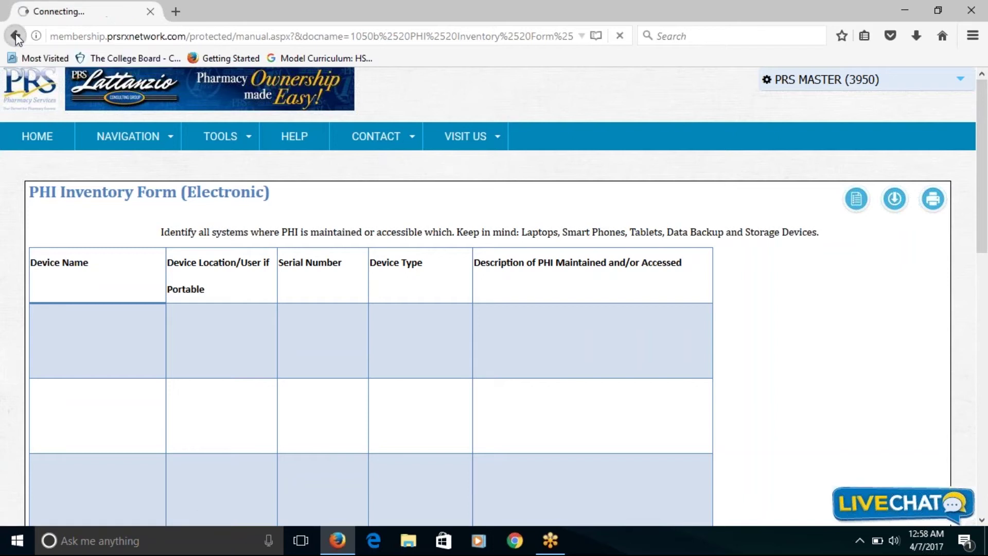
left_click(17, 37)
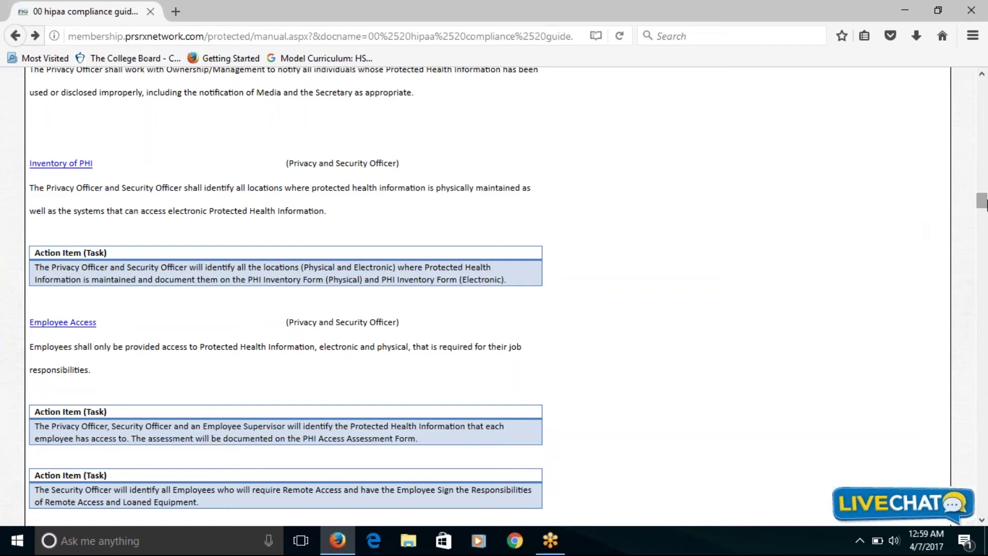
left_click_drag(984, 203, 982, 87)
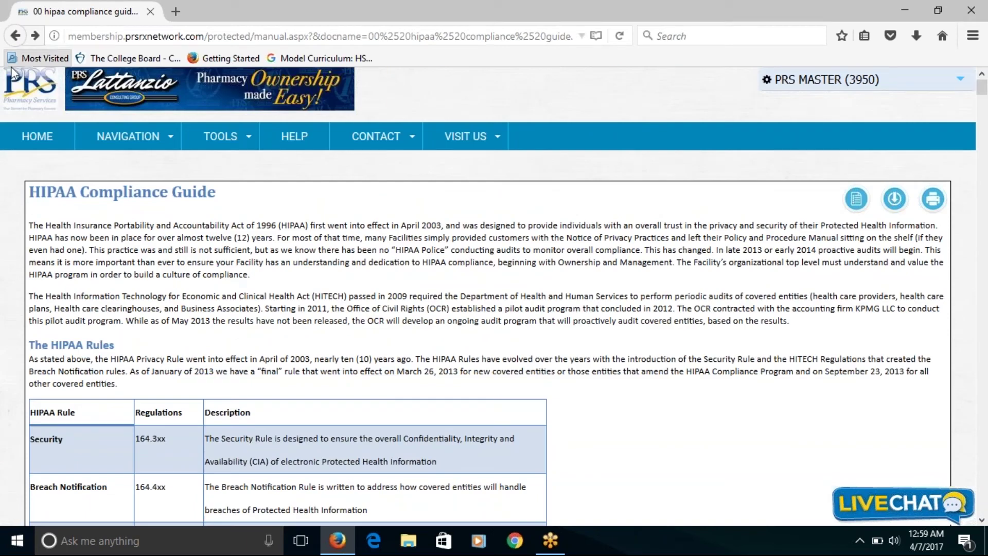
Step: Return to the home page and highlight the technical support phone number
left_click(38, 139)
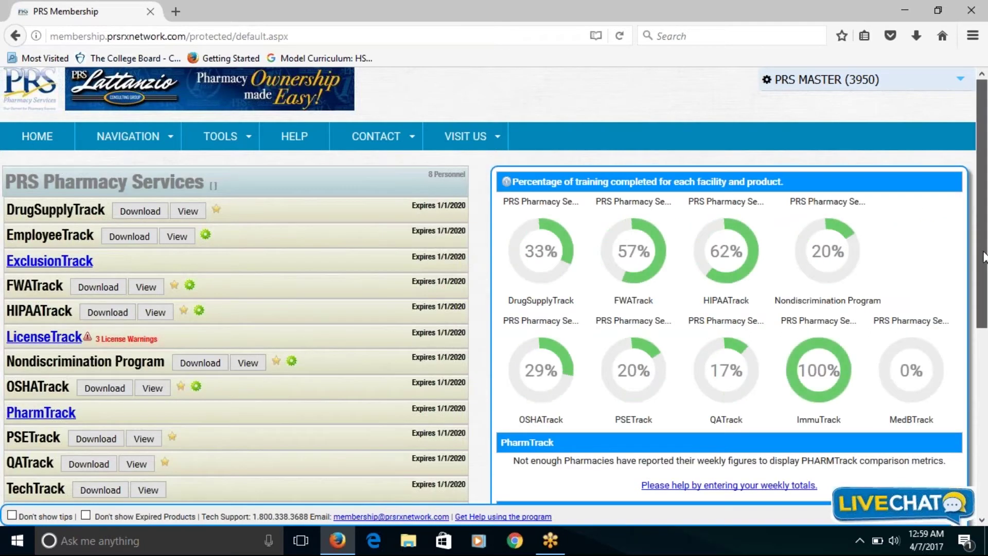
scroll(984, 256, "down", 3)
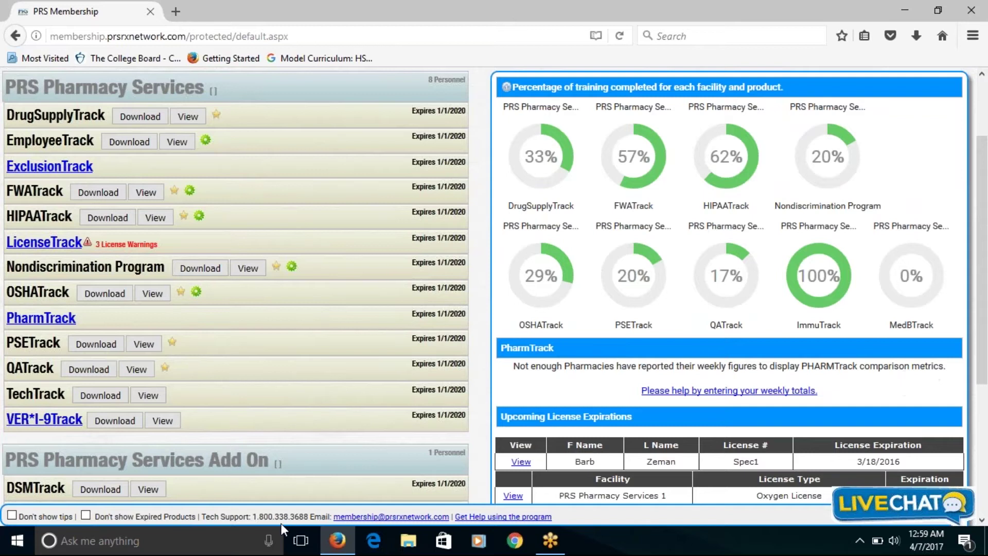
left_click_drag(255, 517, 307, 520)
left_click_drag(985, 373, 984, 315)
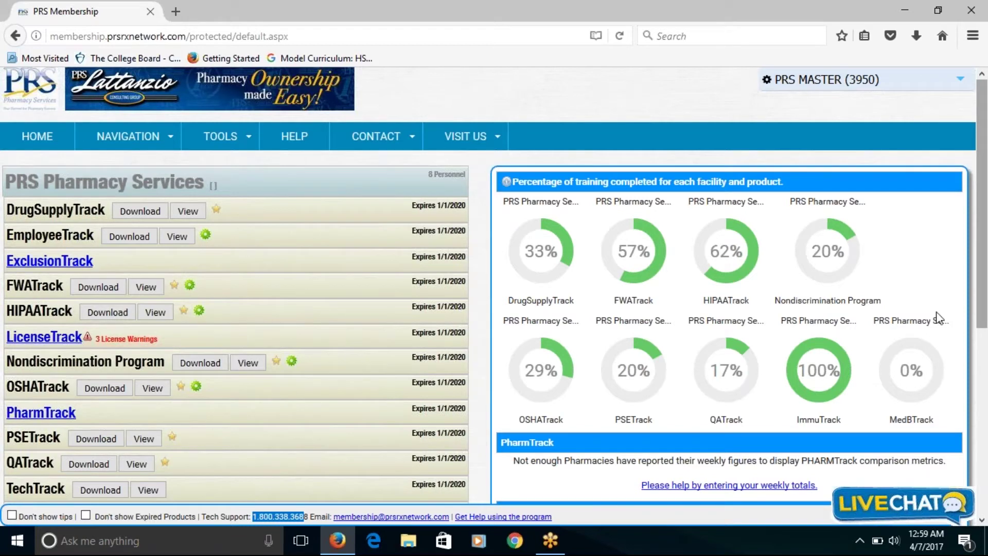
Step: Open the Training page, review the employees' training statuses, and highlight the Due Now date of an FWATrack Code of Conduct entry
left_click(167, 143)
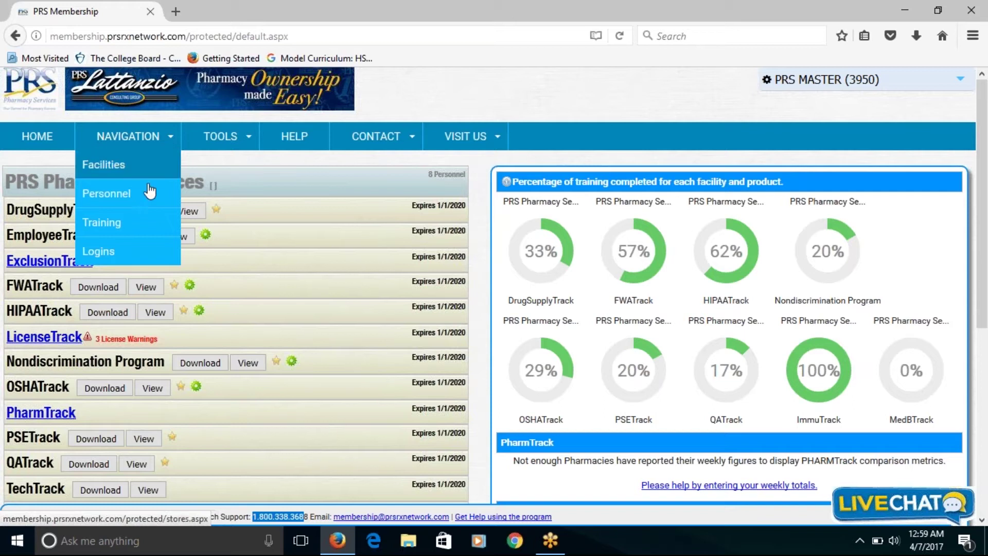
left_click(109, 232)
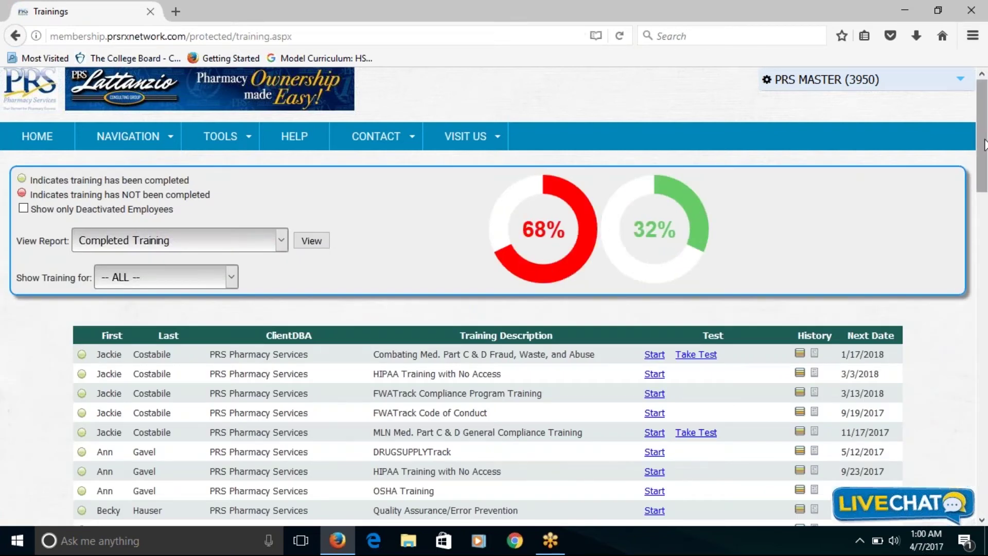
left_click_drag(984, 146, 986, 169)
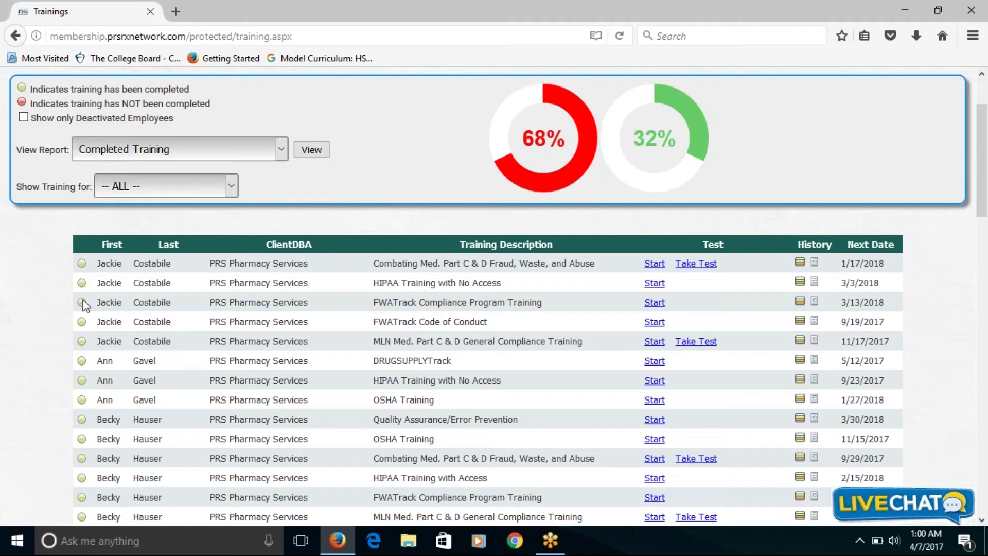
left_click_drag(985, 132, 981, 177)
scroll(596, 261, "down", 1)
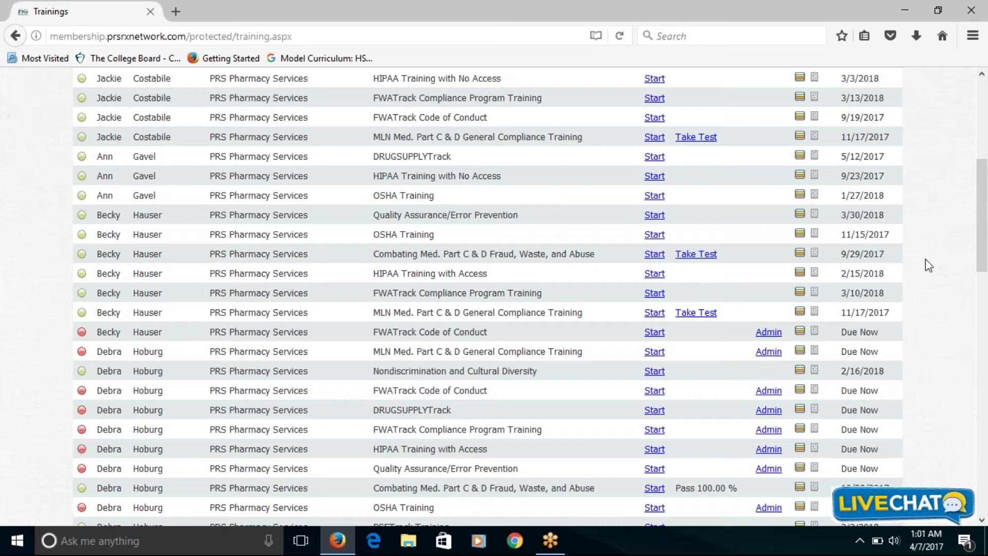
left_click_drag(880, 332, 844, 333)
left_click_drag(983, 249, 983, 177)
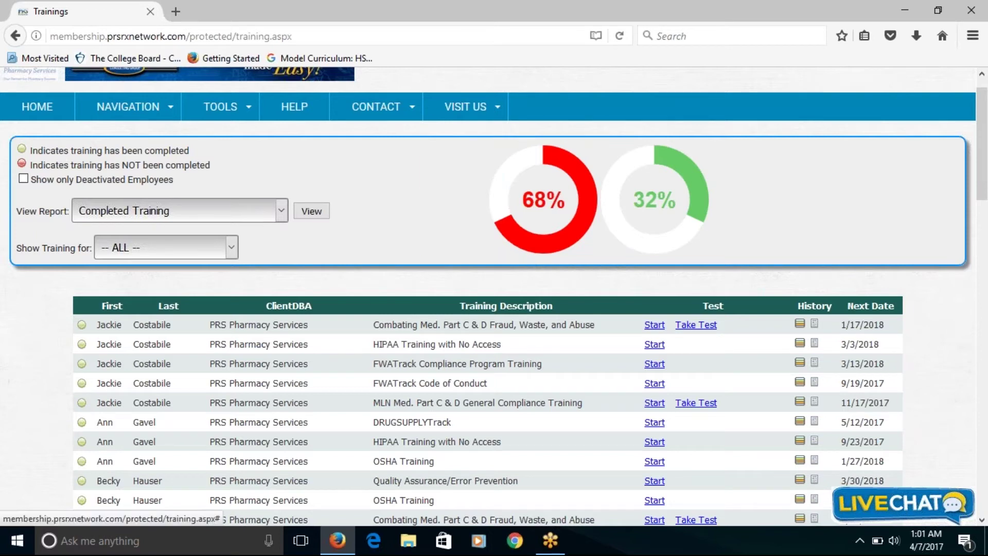
Step: Review the available report types and the program choices for filtering trainings, keeping Completed Training and ALL selected
left_click(281, 212)
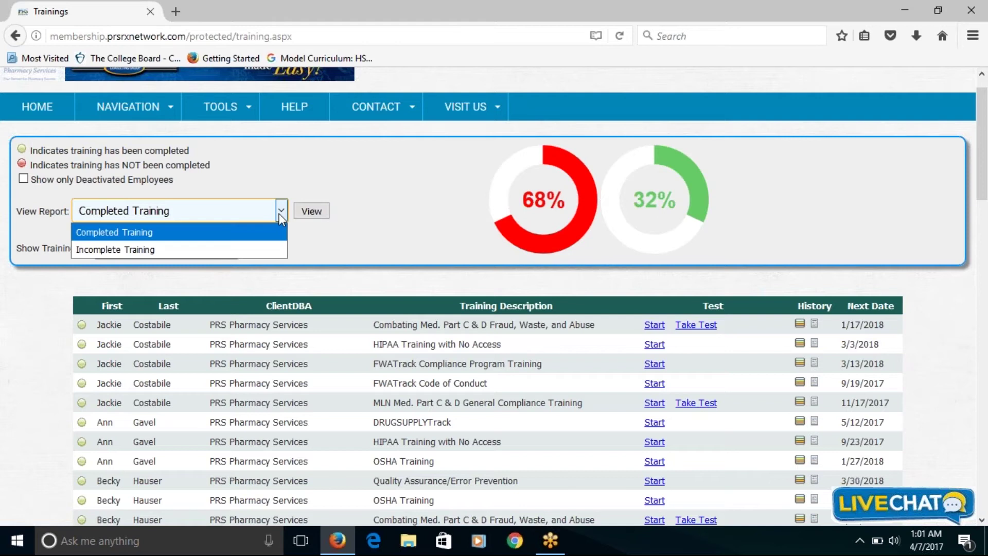
left_click(281, 215)
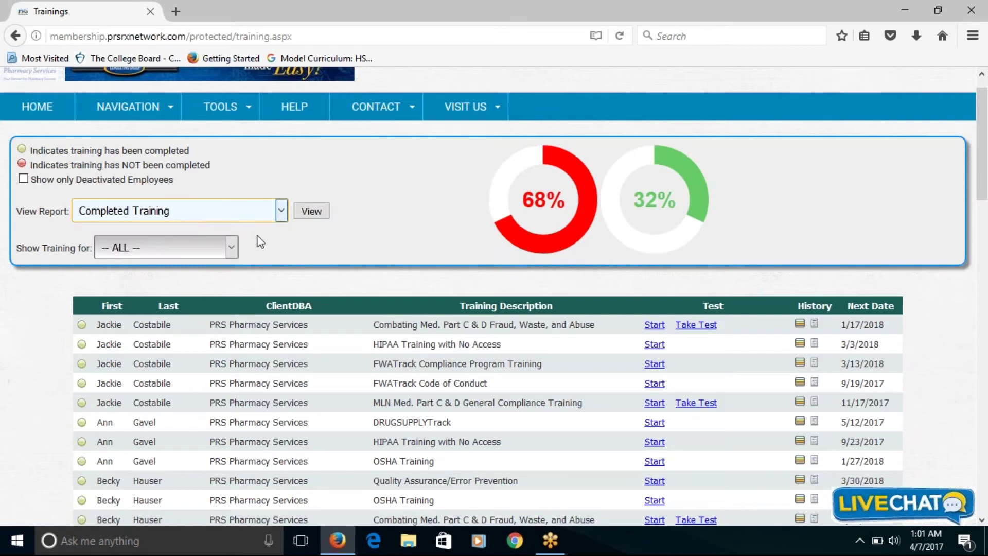
left_click(232, 248)
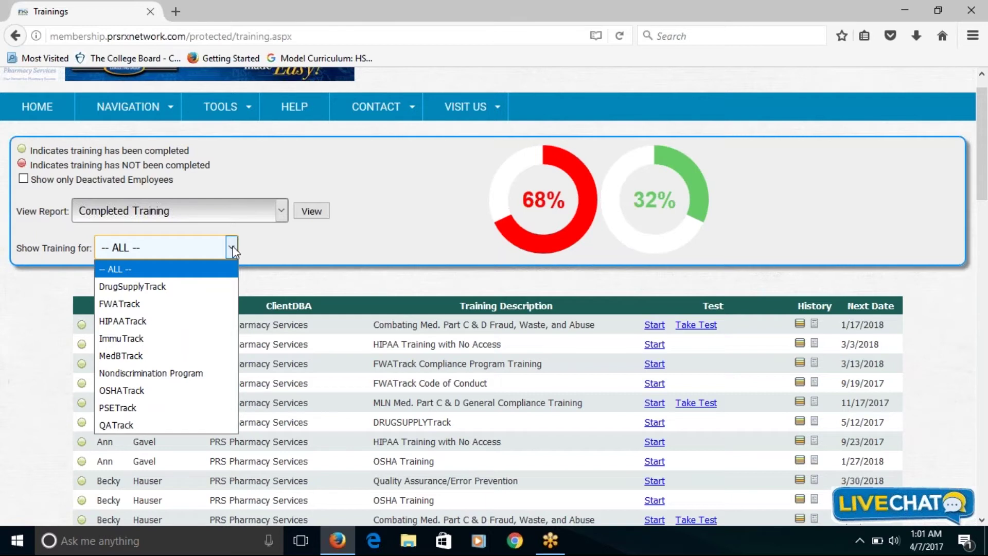
left_click(233, 251)
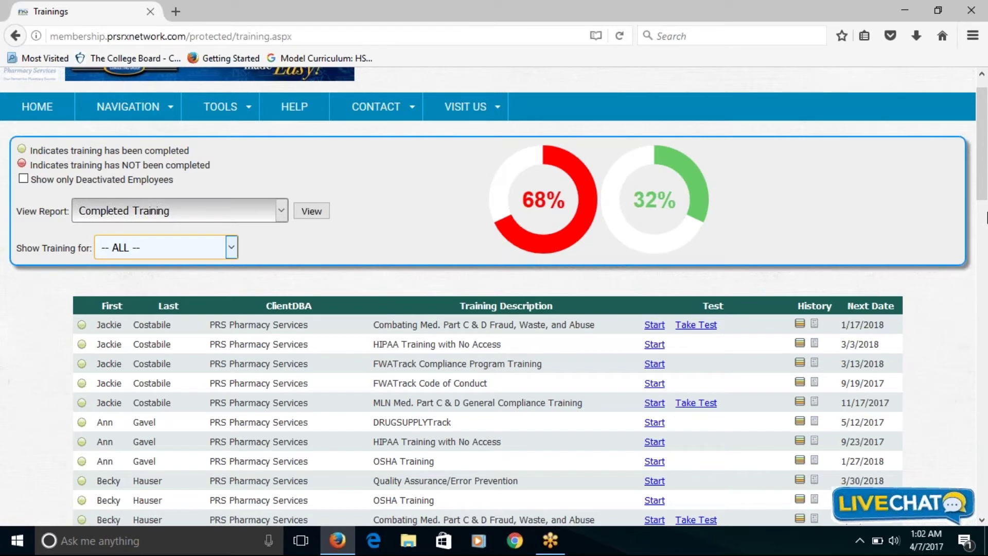
Step: Show the completion history of the first HIPAA Training with No Access entry and highlight its most recent record
left_click_drag(984, 191, 984, 205)
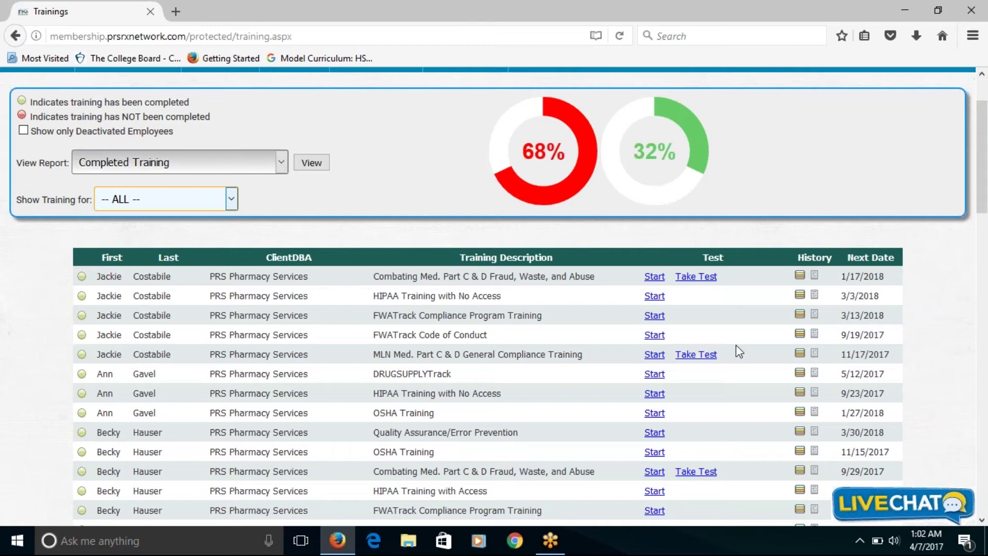
left_click(800, 300)
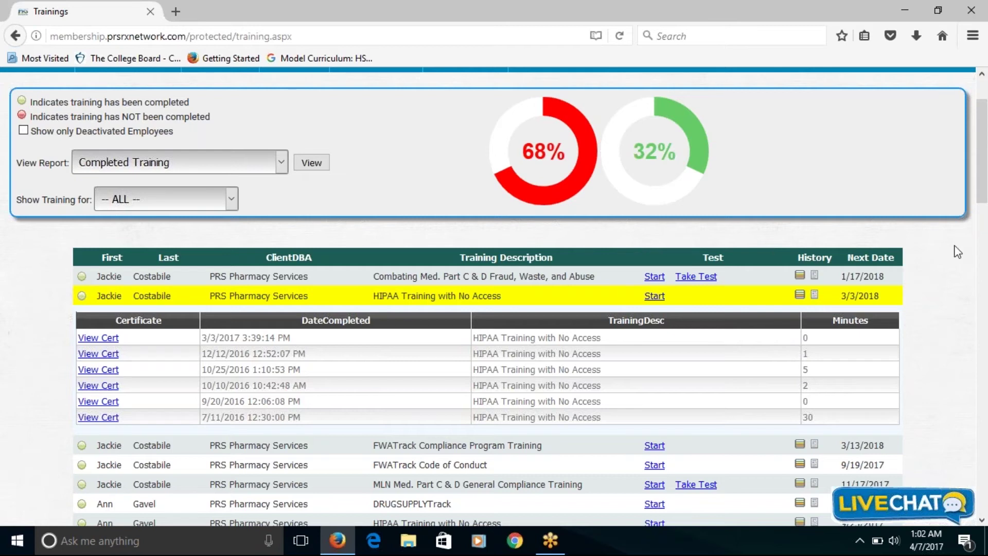
left_click_drag(976, 314, 660, 348)
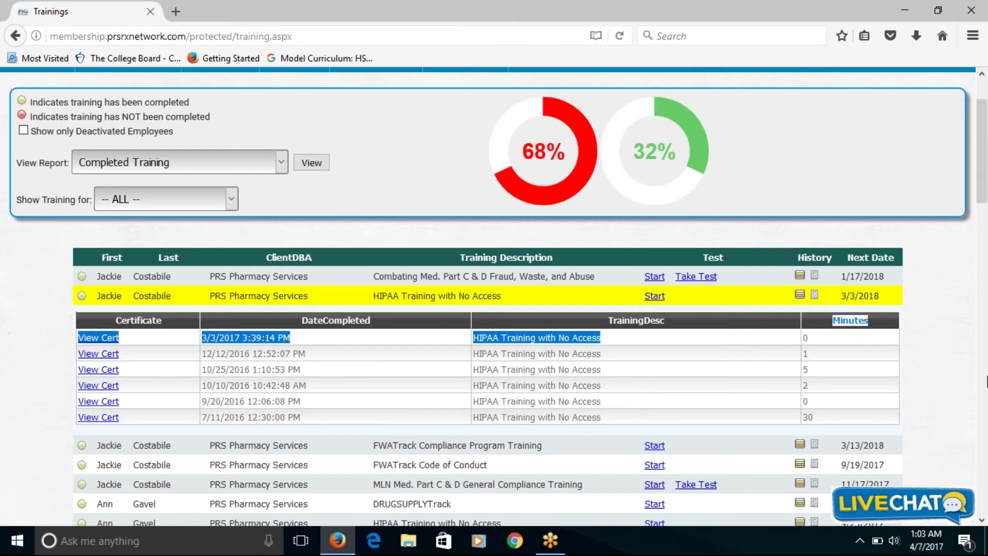
Step: Highlight the HIPAA Training with Access entry, start that training, and page through its slides to the Security Rule
left_click(982, 520)
scroll(982, 522, "down", 6)
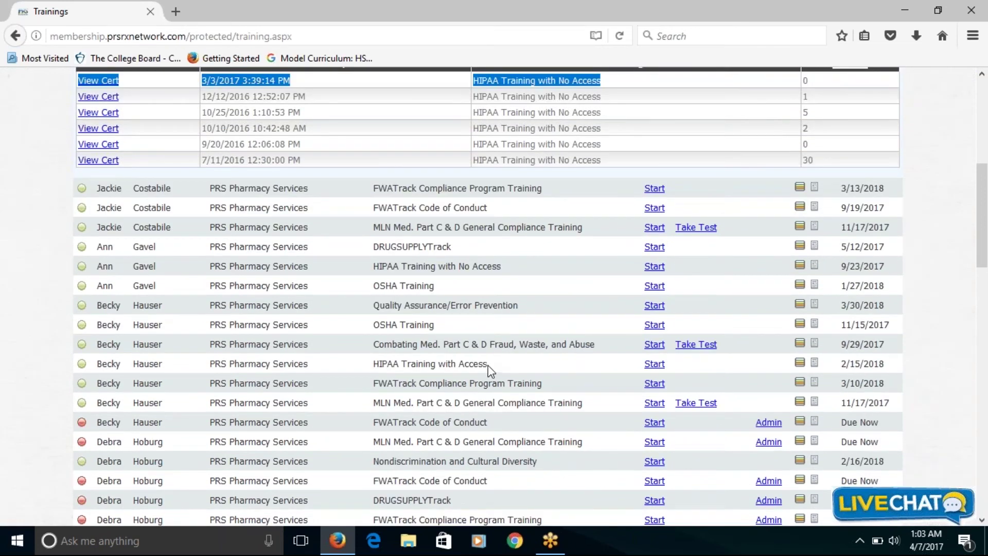
left_click_drag(485, 364, 369, 377)
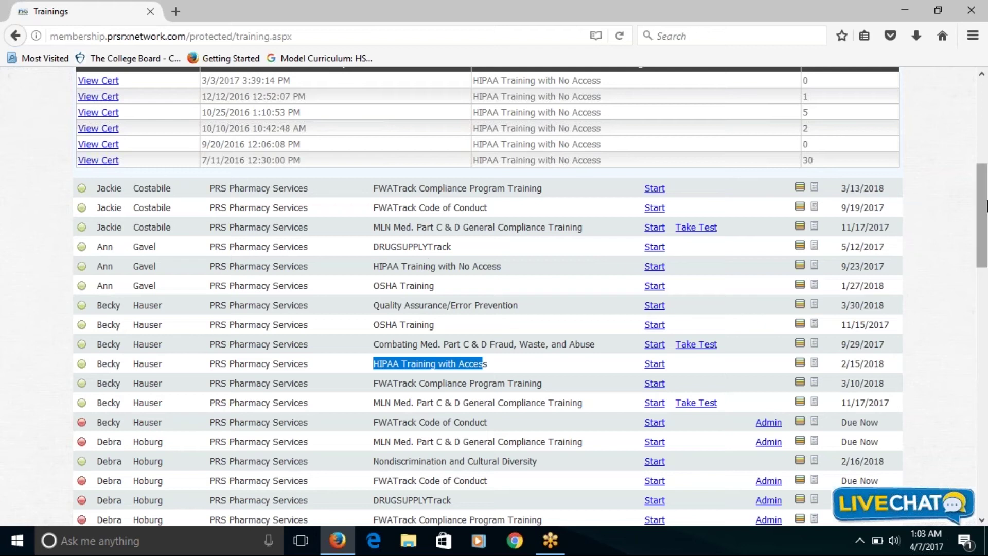
left_click(655, 364)
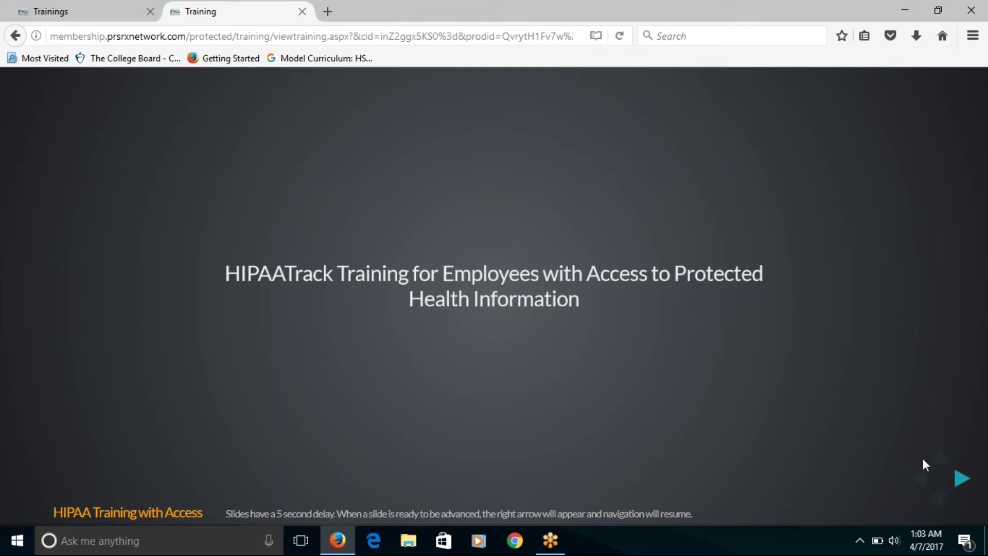
left_click(961, 480)
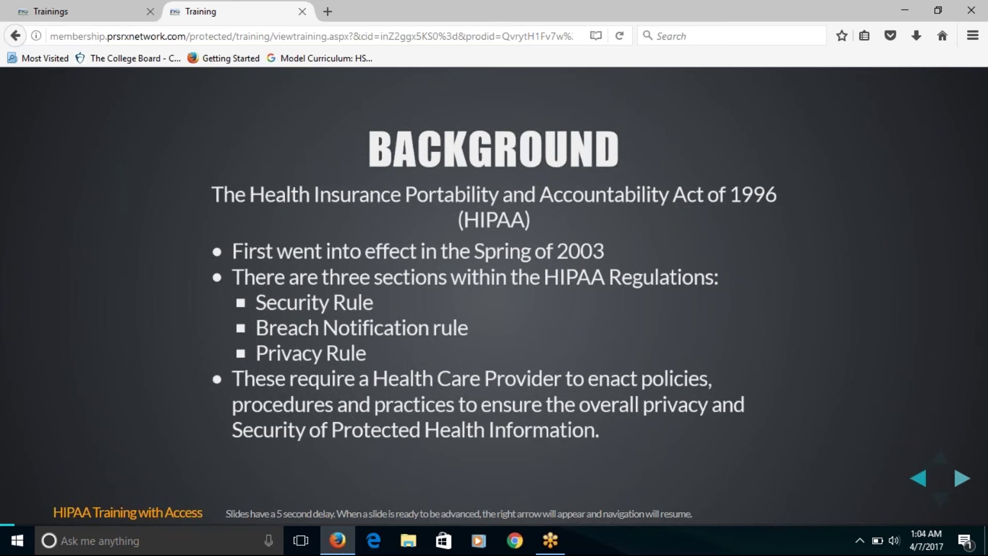
key("Right")
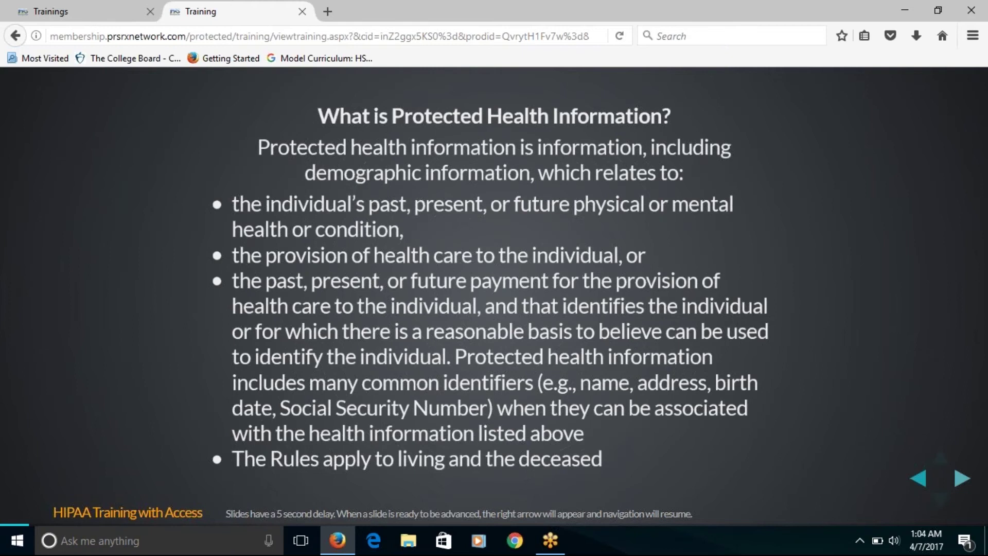
key("Right")
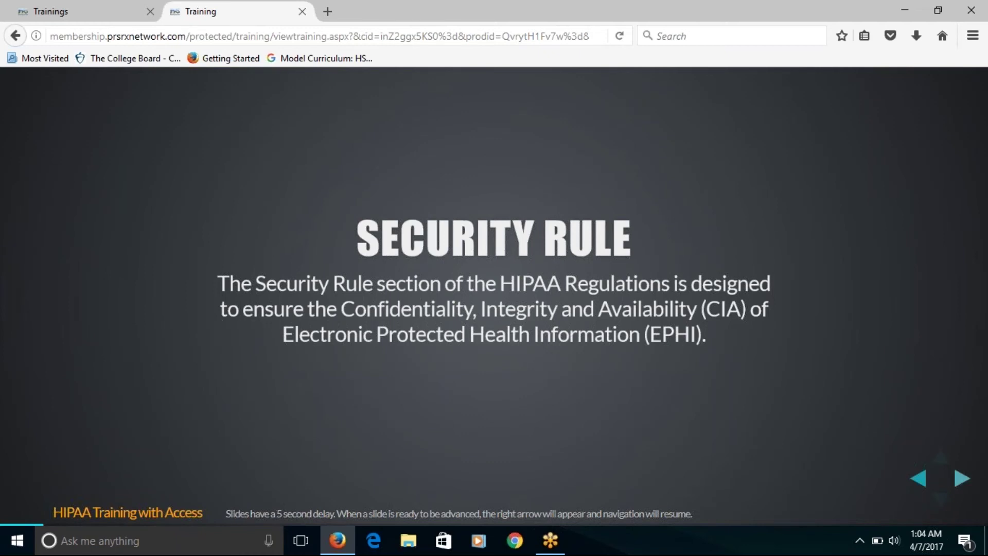
Step: Return to the trainings list and highlight the MLN General Compliance, FWATrack Code of Conduct and FWATrack Compliance Program trainings
left_click(81, 8)
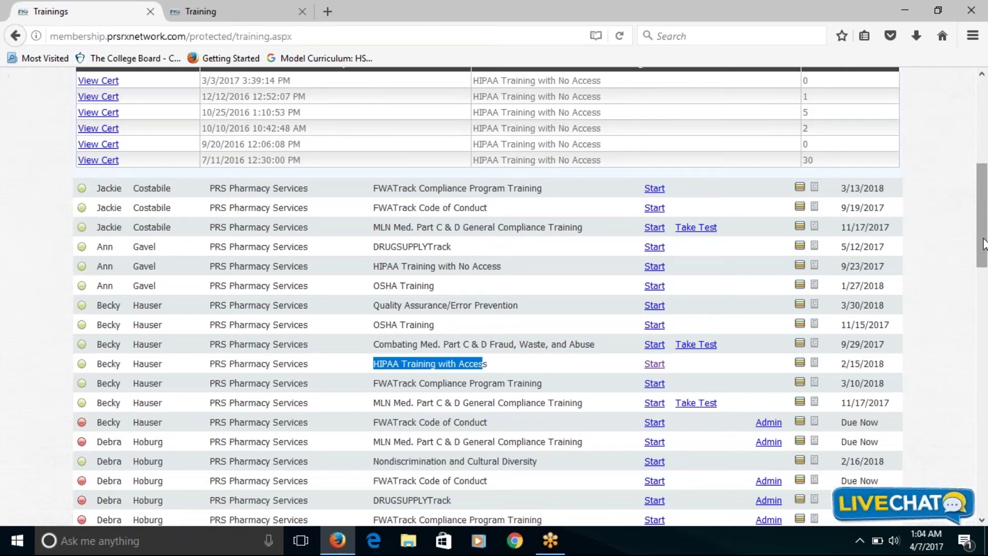
left_click_drag(984, 245, 984, 225)
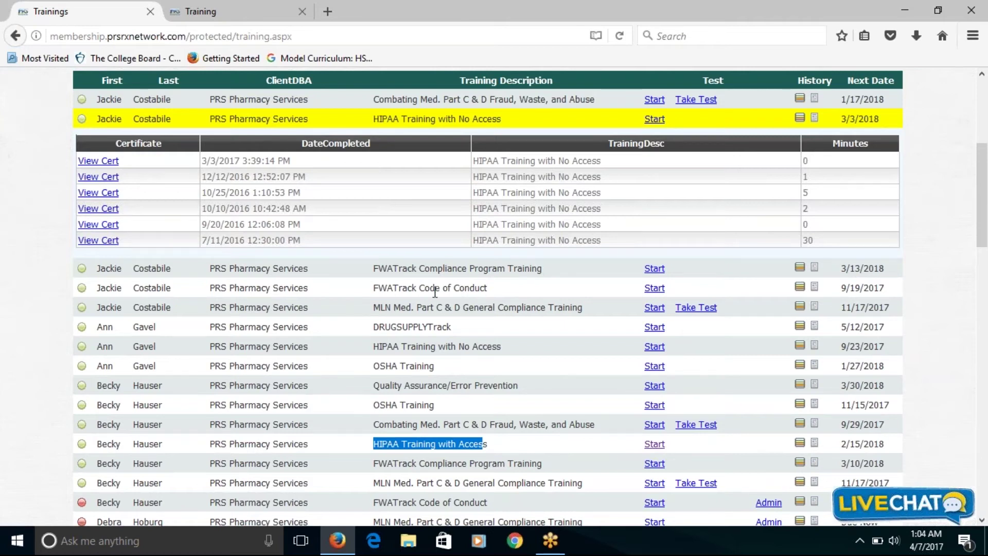
left_click(437, 305)
left_click_drag(437, 304, 478, 312)
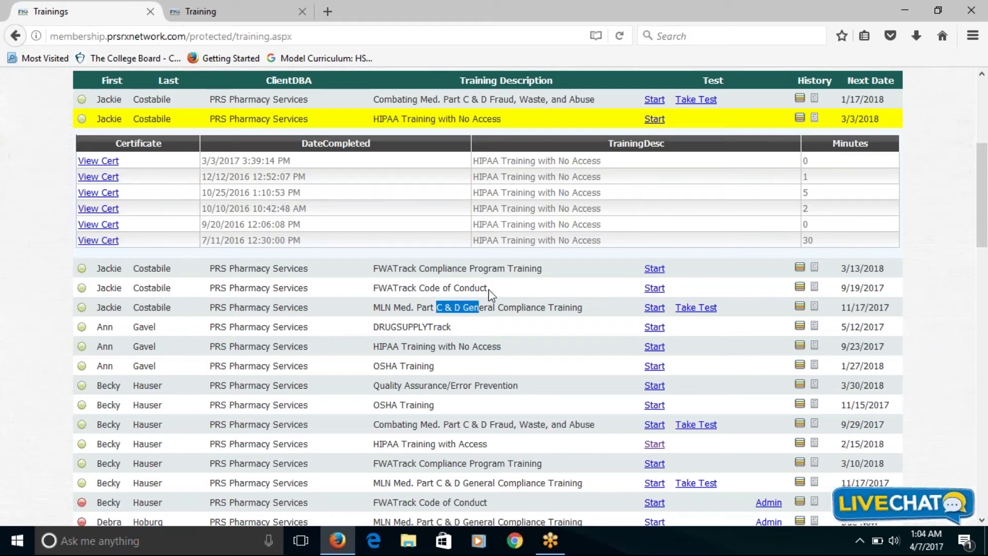
left_click_drag(486, 288, 415, 295)
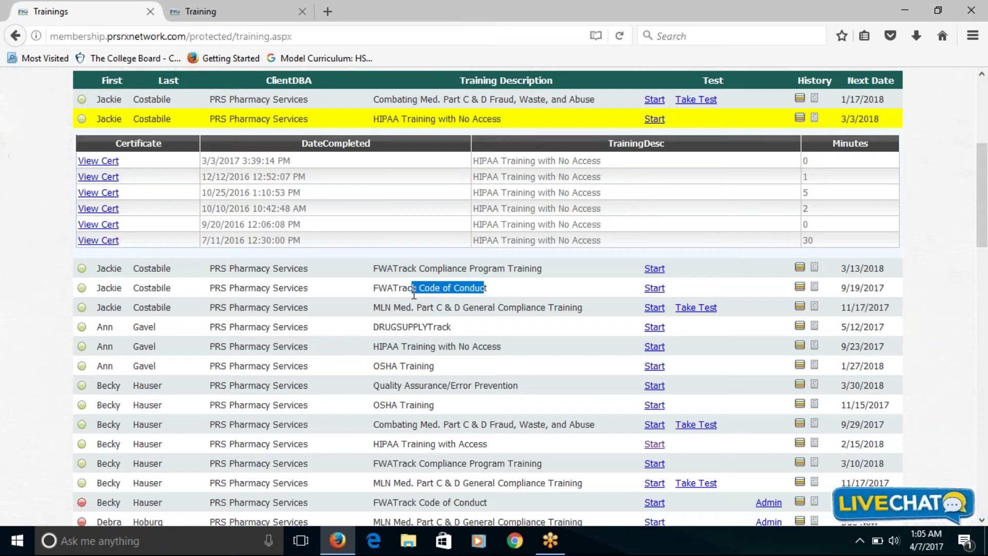
left_click(514, 270)
left_click_drag(514, 270, 404, 280)
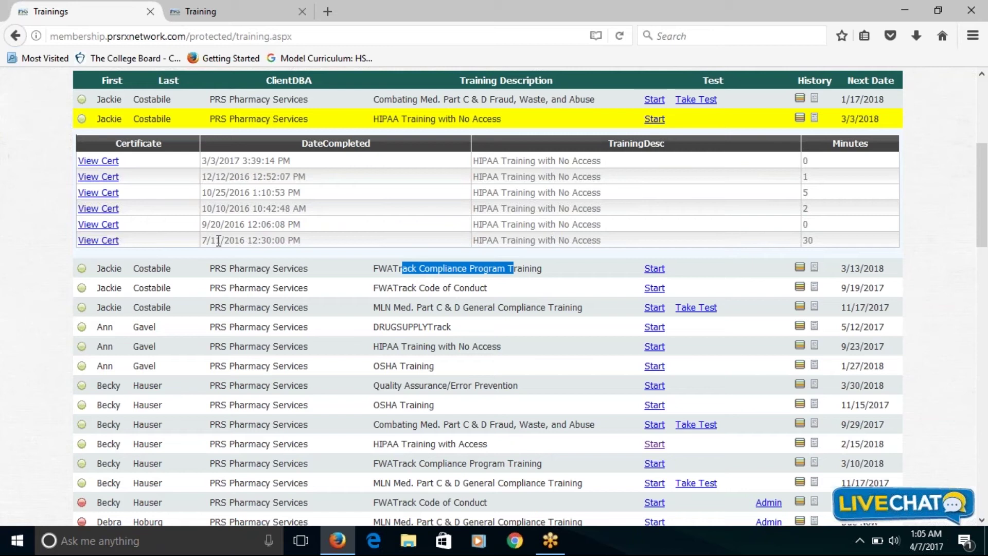
Step: Go back to the home page to highlight the DrugSupplyTrack and EmployeeTrack programs, and open ExclusionTrack
left_click(15, 37)
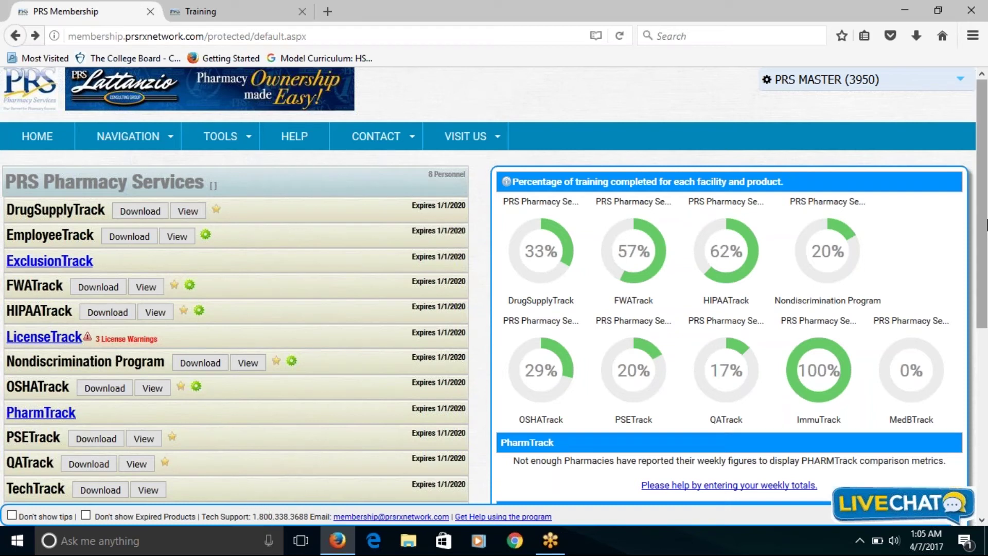
left_click_drag(985, 223, 986, 267)
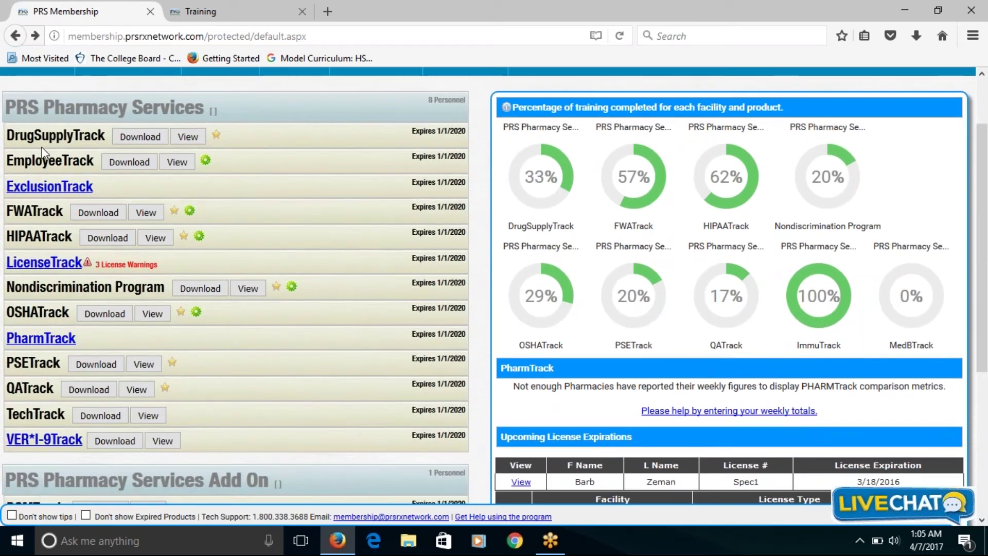
left_click_drag(7, 136, 81, 136)
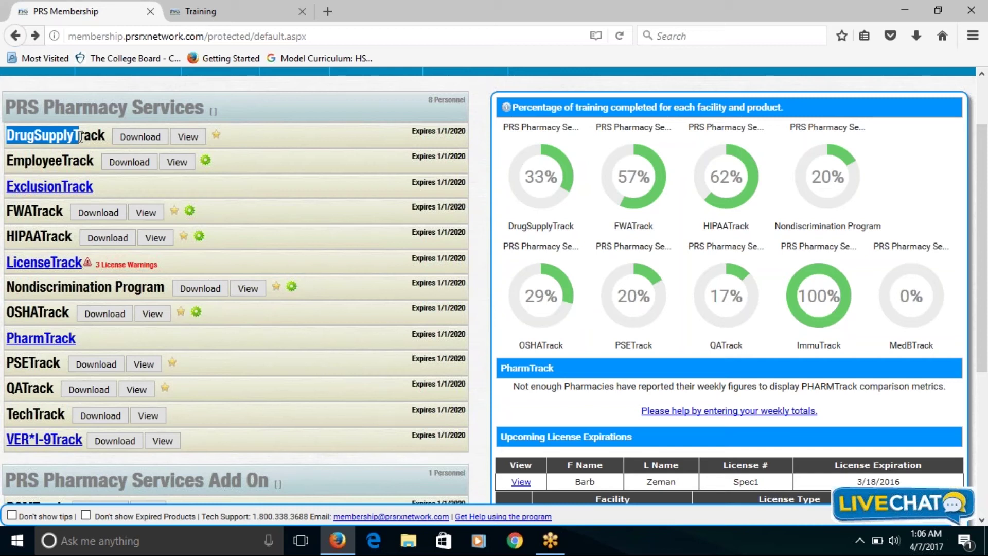
left_click_drag(81, 161, 8, 165)
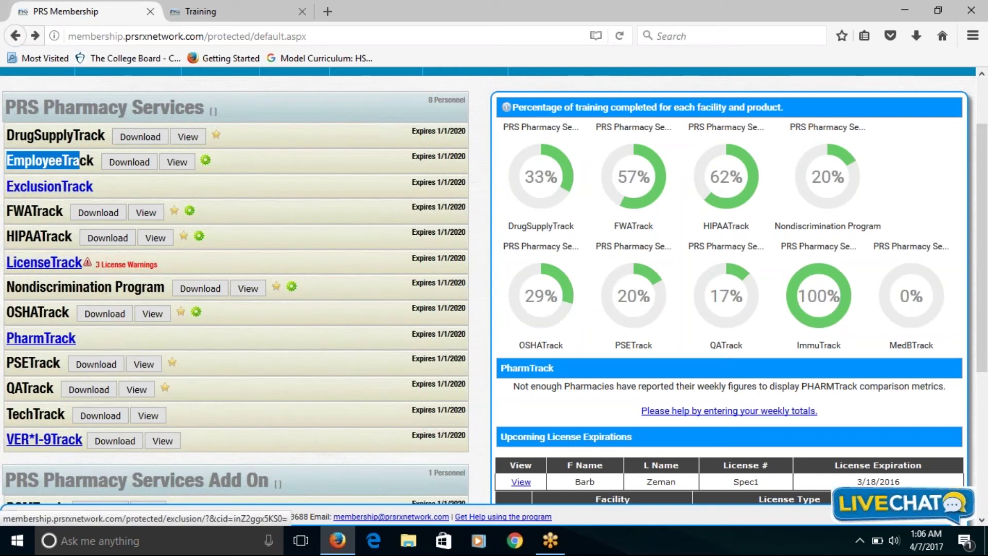
left_click(49, 187)
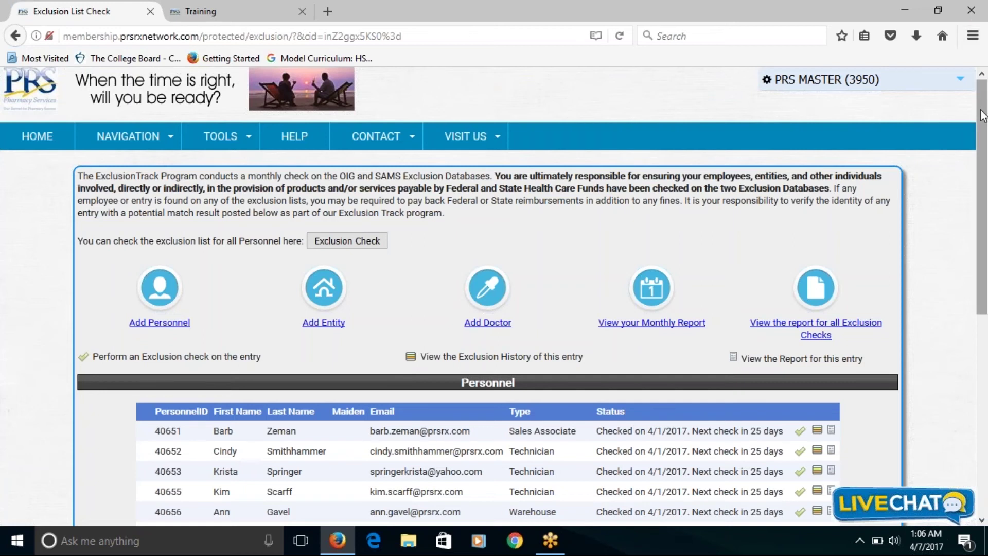
Step: Return from ExclusionTrack to the home page and highlight the HIPAATrack entry and LicenseTrack's license warnings
left_click_drag(983, 115, 980, 75)
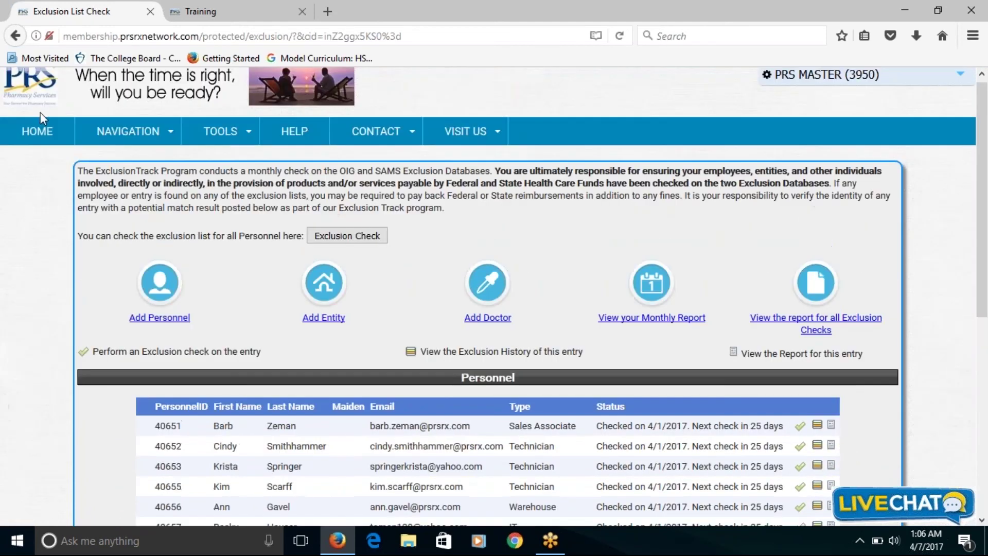
left_click(13, 42)
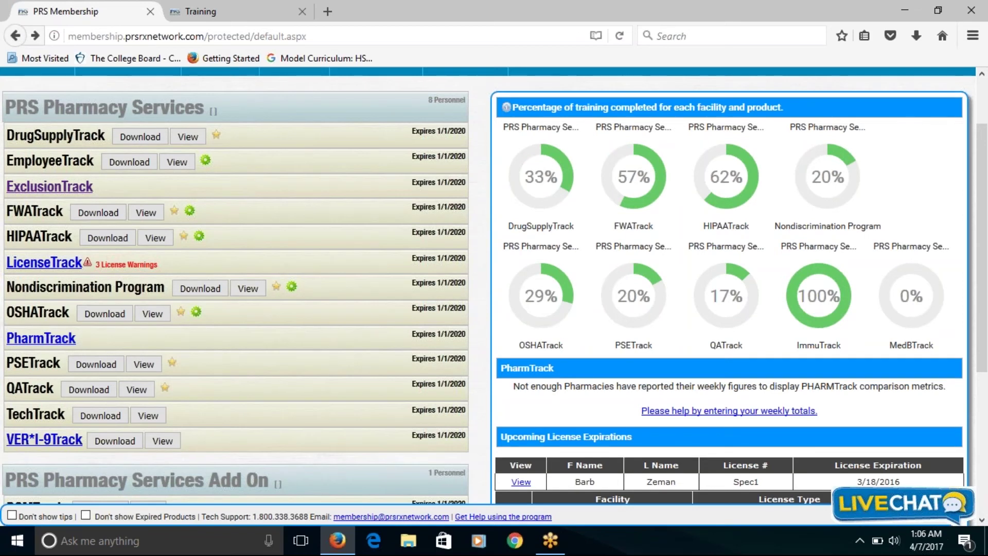
left_click_drag(11, 212, 34, 237)
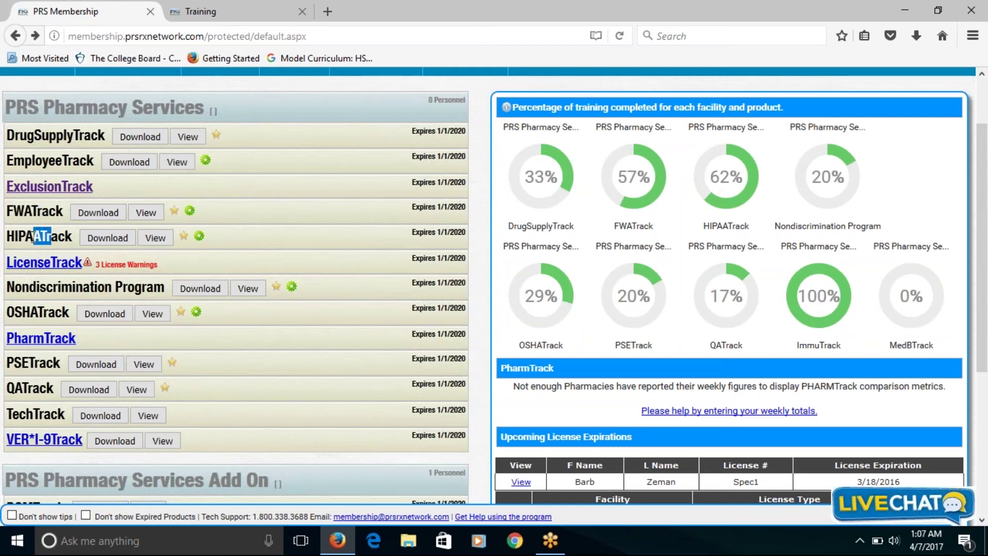
left_click(35, 266)
left_click(159, 266)
left_click_drag(159, 266, 98, 272)
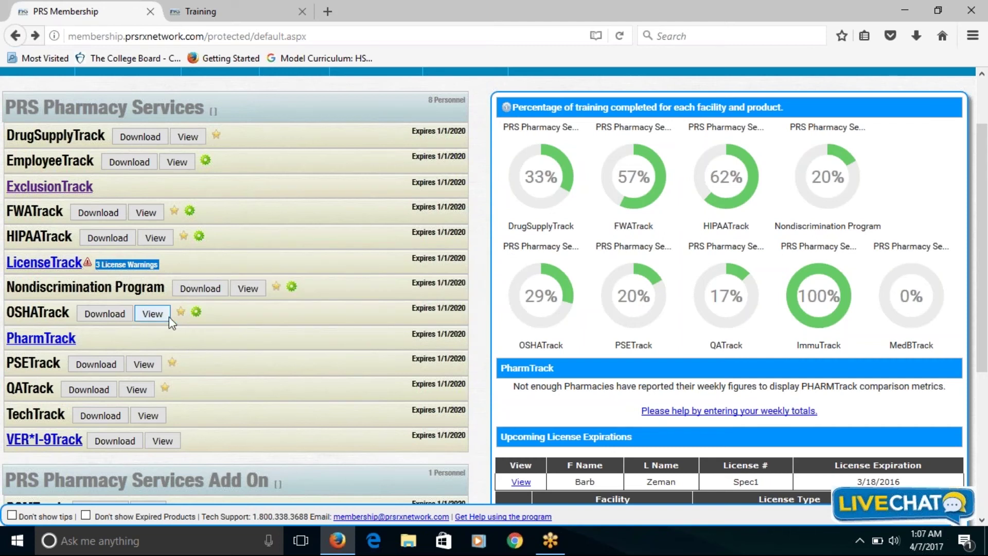
left_click(223, 257)
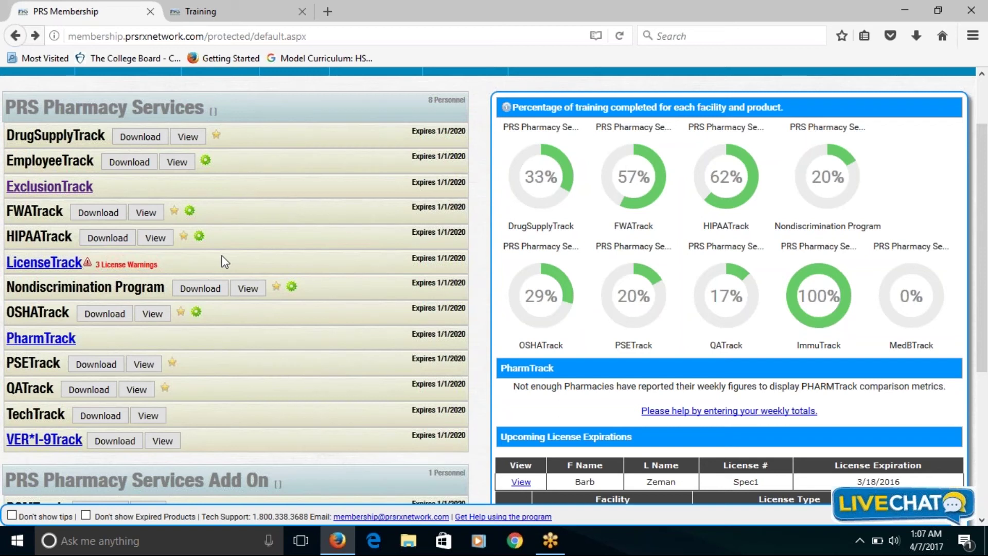
Step: Highlight the Nondiscrimination Program, OSHATrack and PSETrack entries in the PRS Pharmacy Services list
left_click_drag(137, 287, 11, 292)
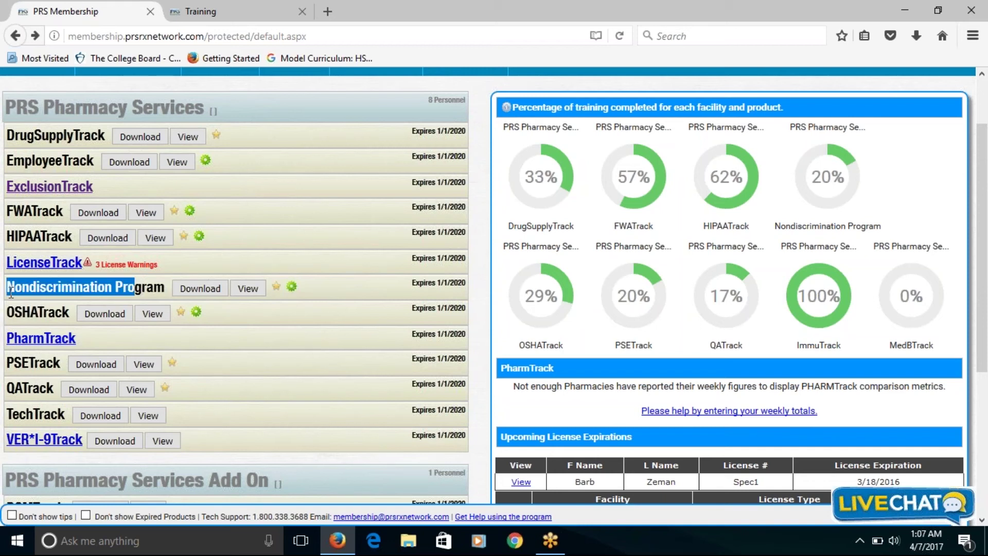
left_click(47, 287)
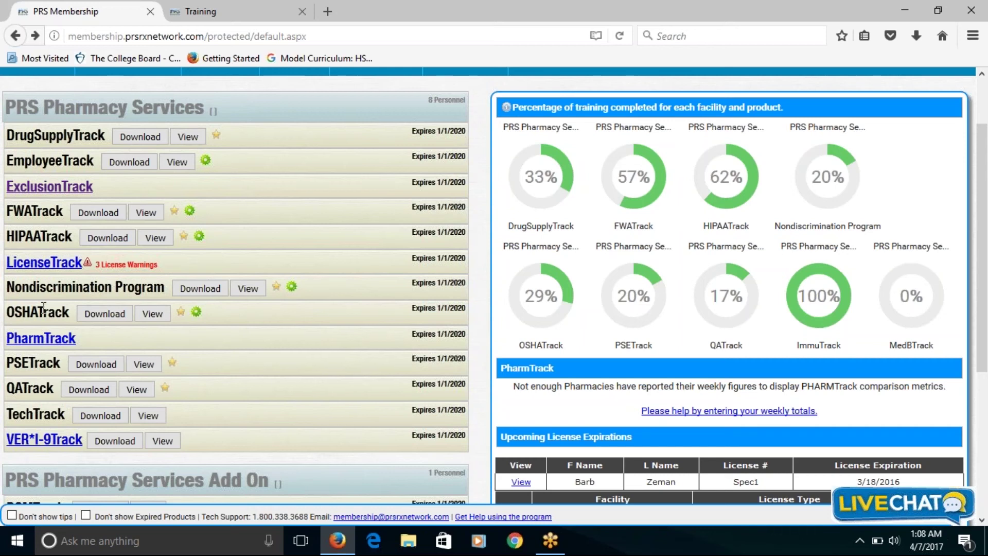
left_click_drag(43, 308, 10, 311)
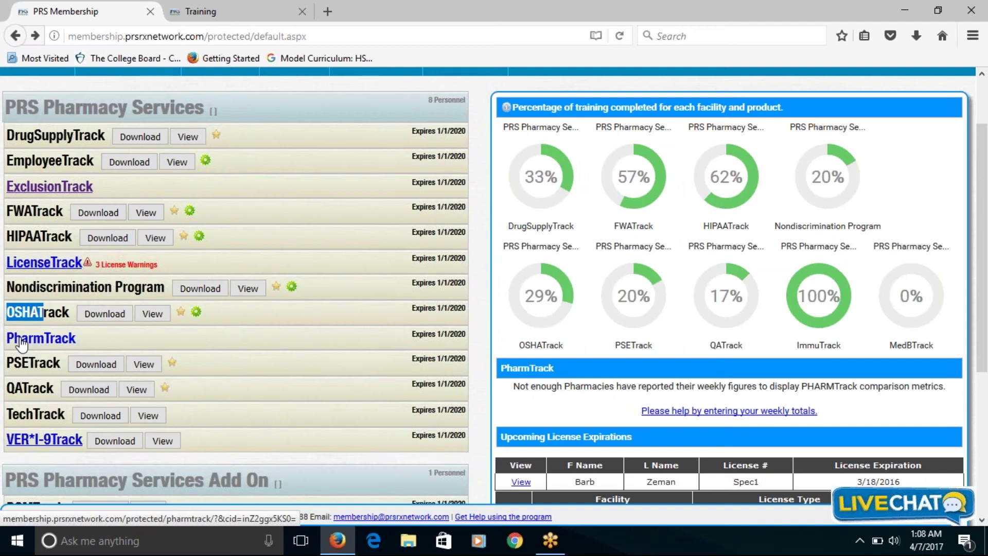
left_click(35, 362)
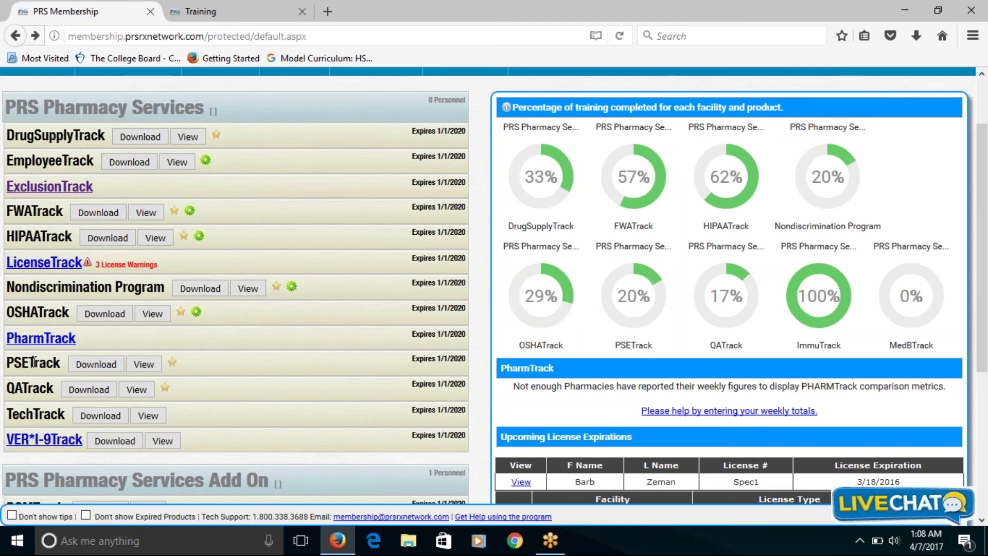
left_click_drag(34, 362, 9, 366)
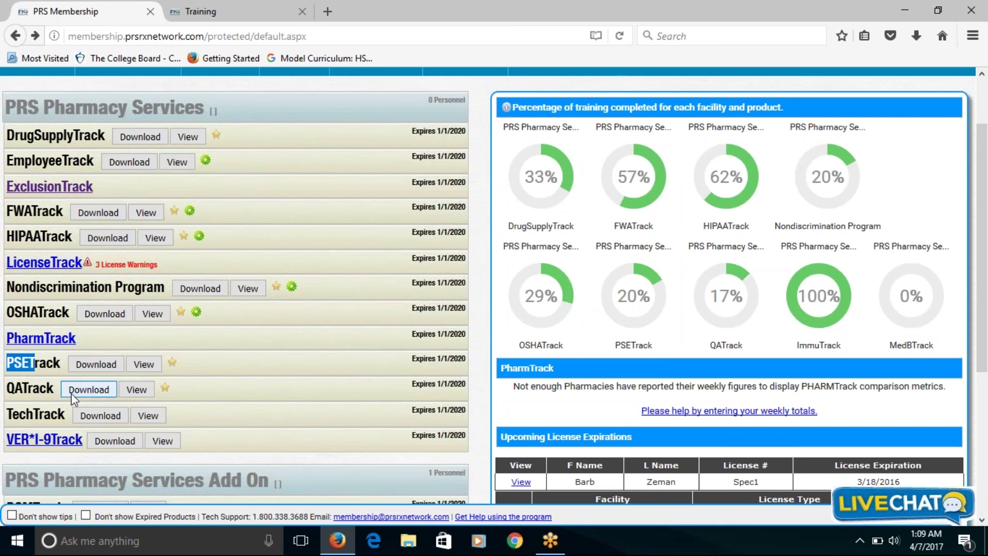
Step: View QATrack's State Selection page with its general and state-specific programs, and return to the home page
left_click(132, 387)
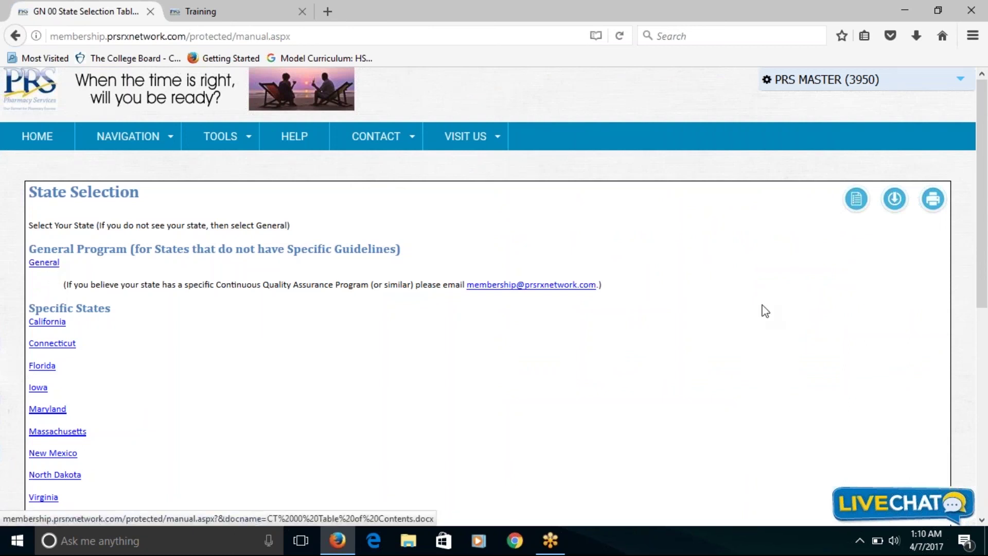
left_click_drag(983, 262, 983, 278)
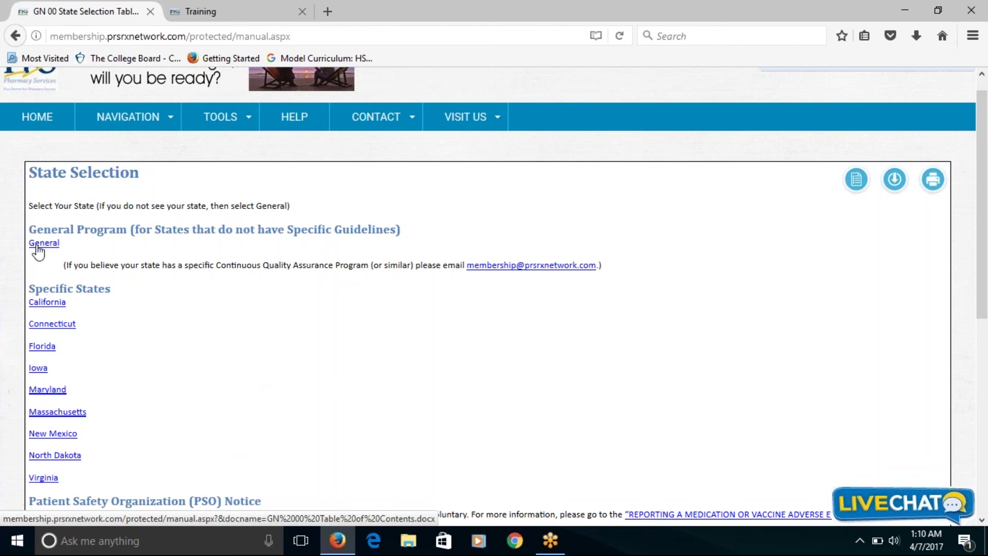
left_click(55, 329)
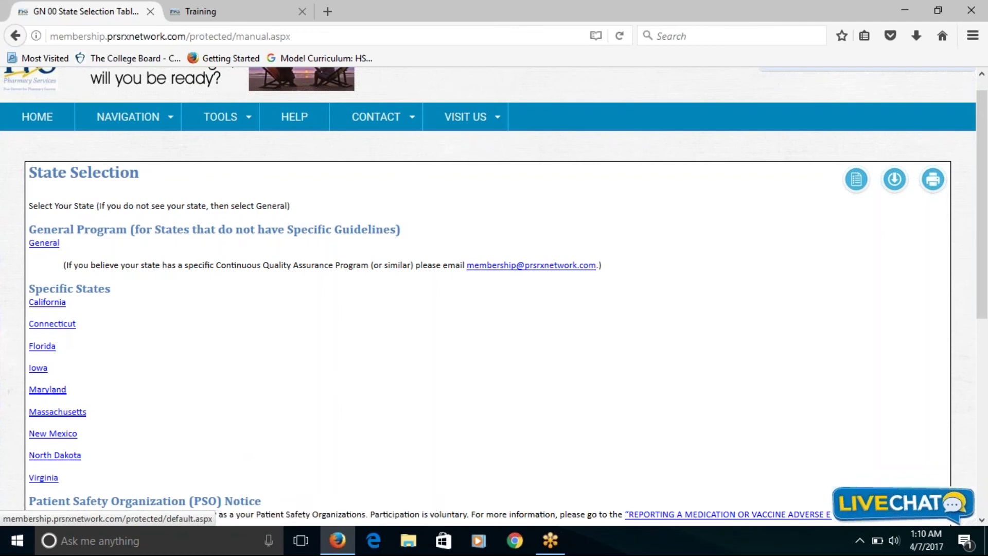
left_click(14, 36)
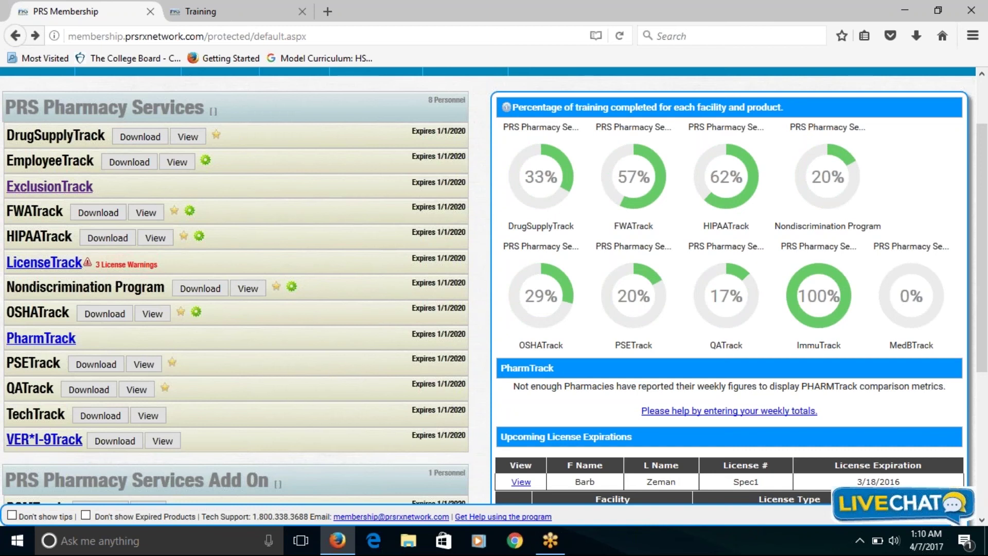
Step: Highlight the TechTrack entry, open VER*I-9Track to view the employees' I-9 statuses, and return to the home page
left_click_drag(37, 410, 1, 414)
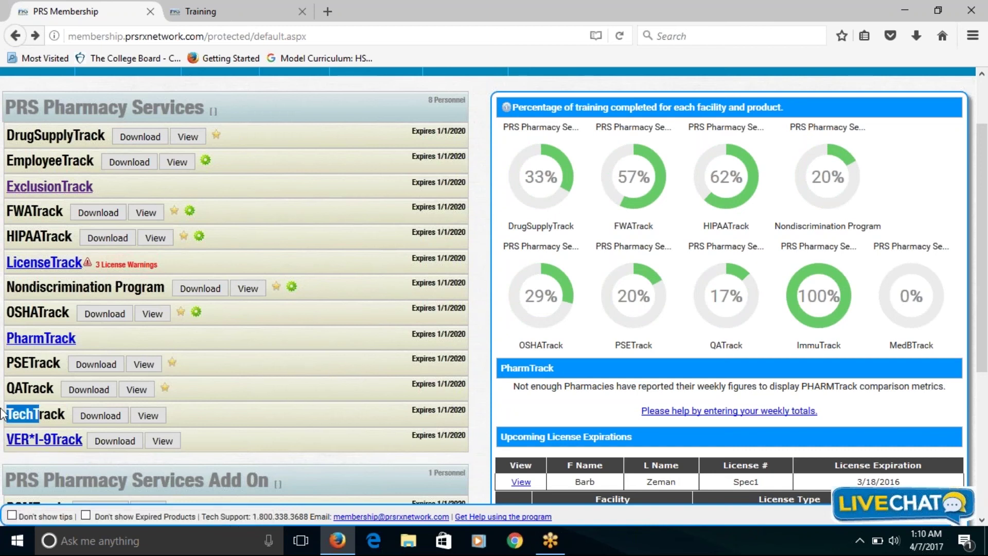
left_click(30, 441)
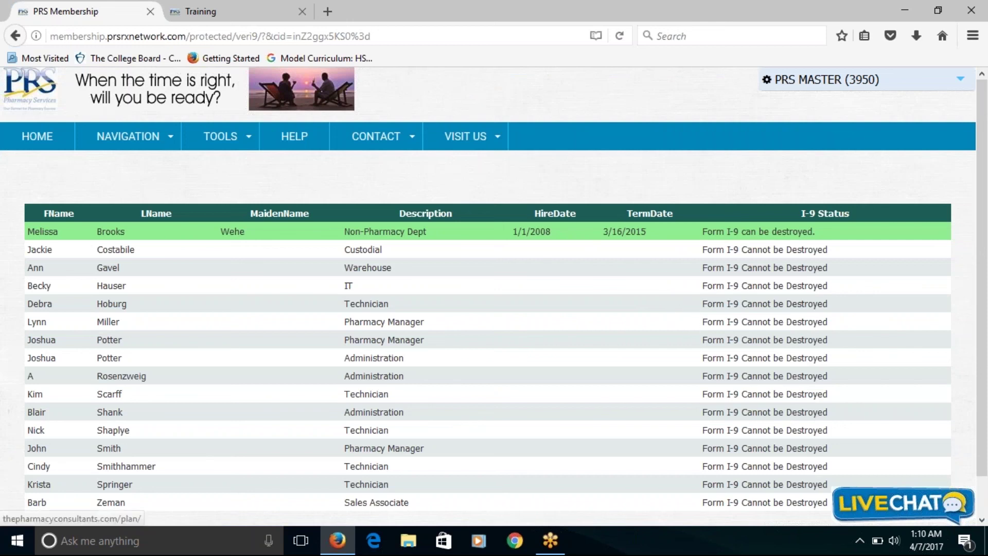
left_click(15, 37)
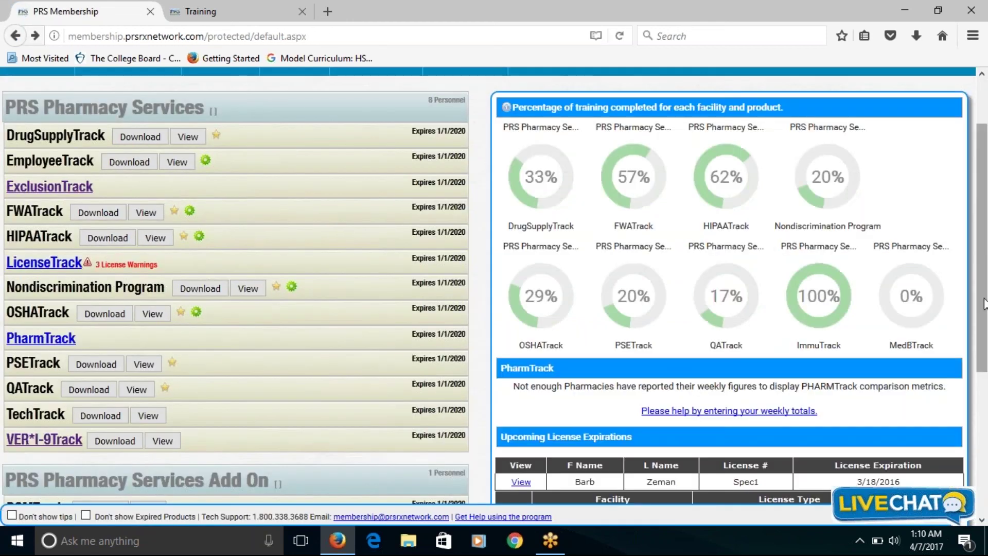
Step: Highlight the ImmuTrack and MedBTrack programs in the PRS Pharmacy Services Add On list
left_click_drag(986, 309, 984, 377)
left_click_drag(66, 412, 33, 410)
left_click(26, 410)
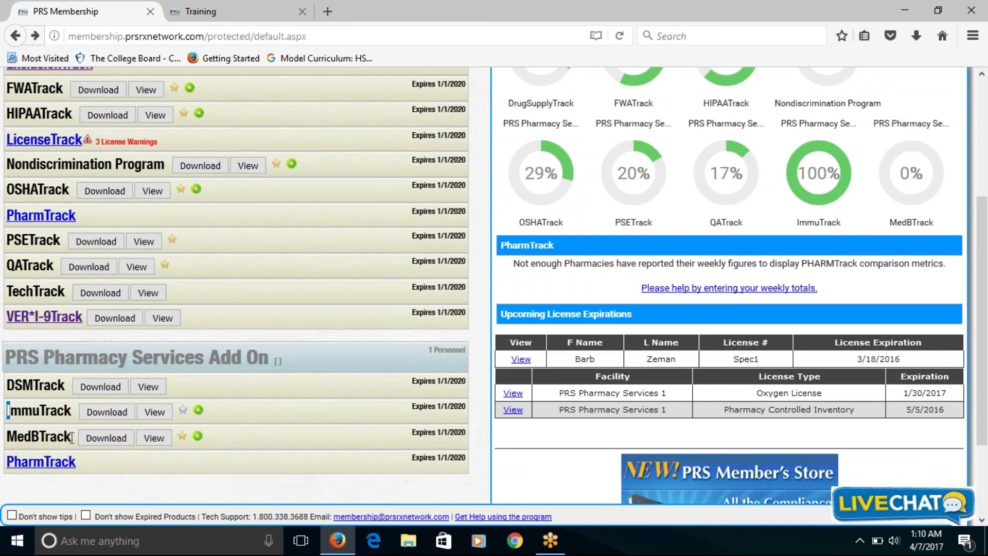
left_click_drag(72, 437, 9, 433)
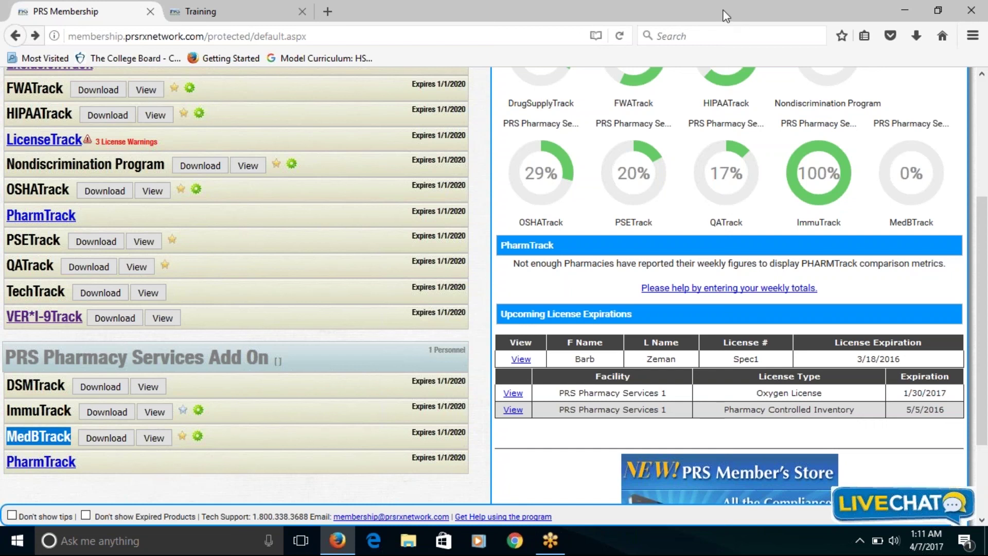
left_click(595, 19)
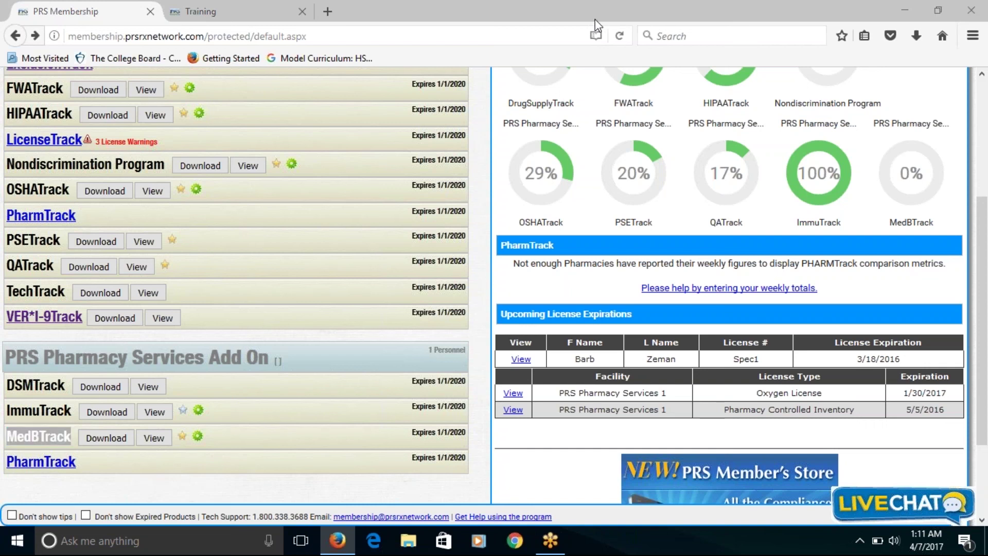
left_click(595, 20)
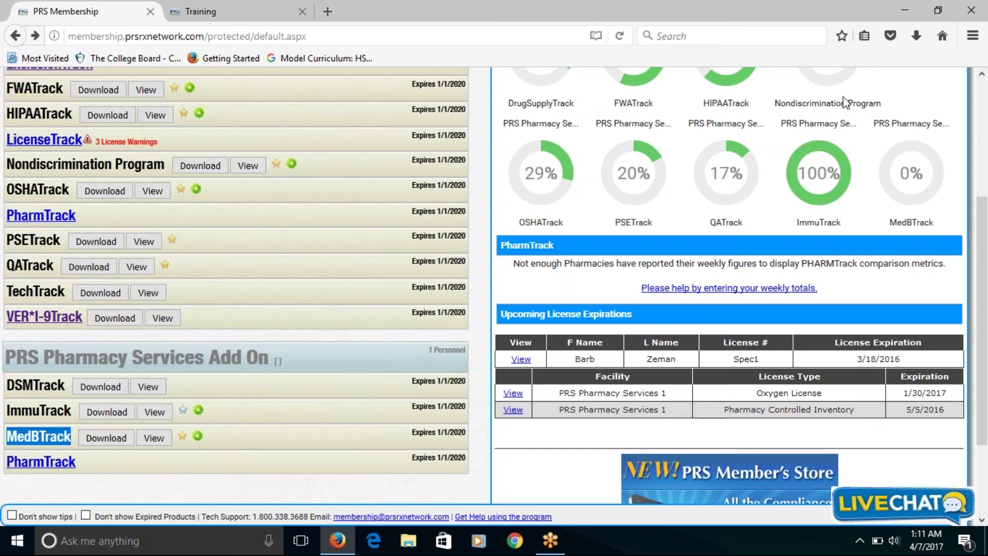